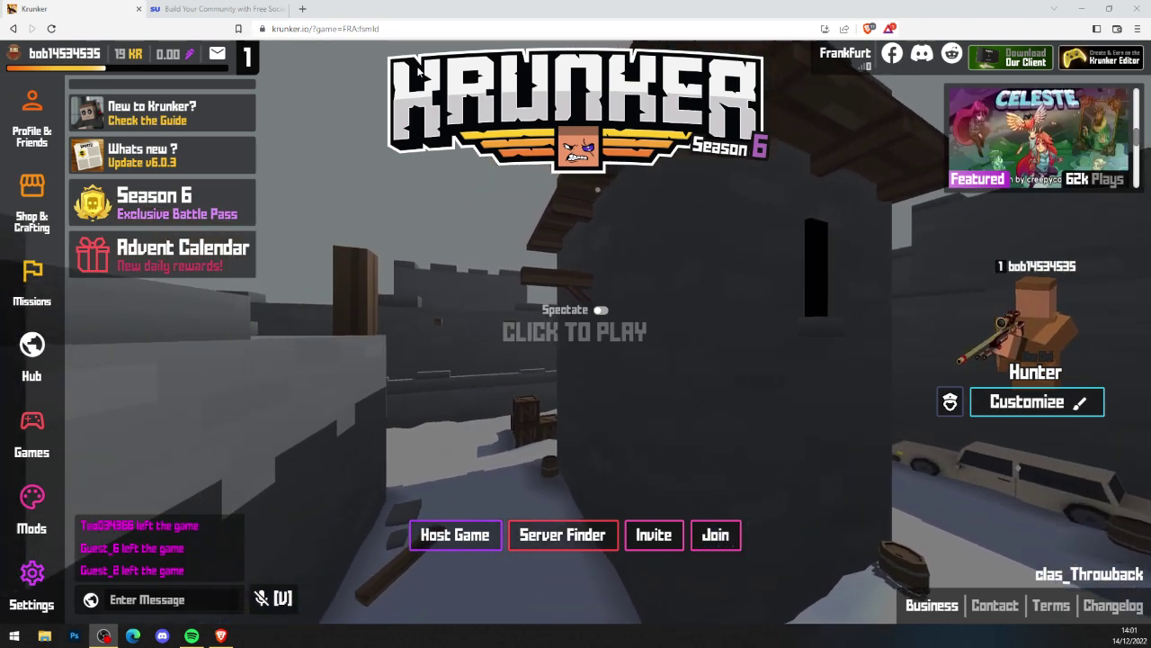
# Switch from the Krunker.io lobby to the Social Unlock tab with Krunker Central's unlock page.
pyautogui.click(220, 9)
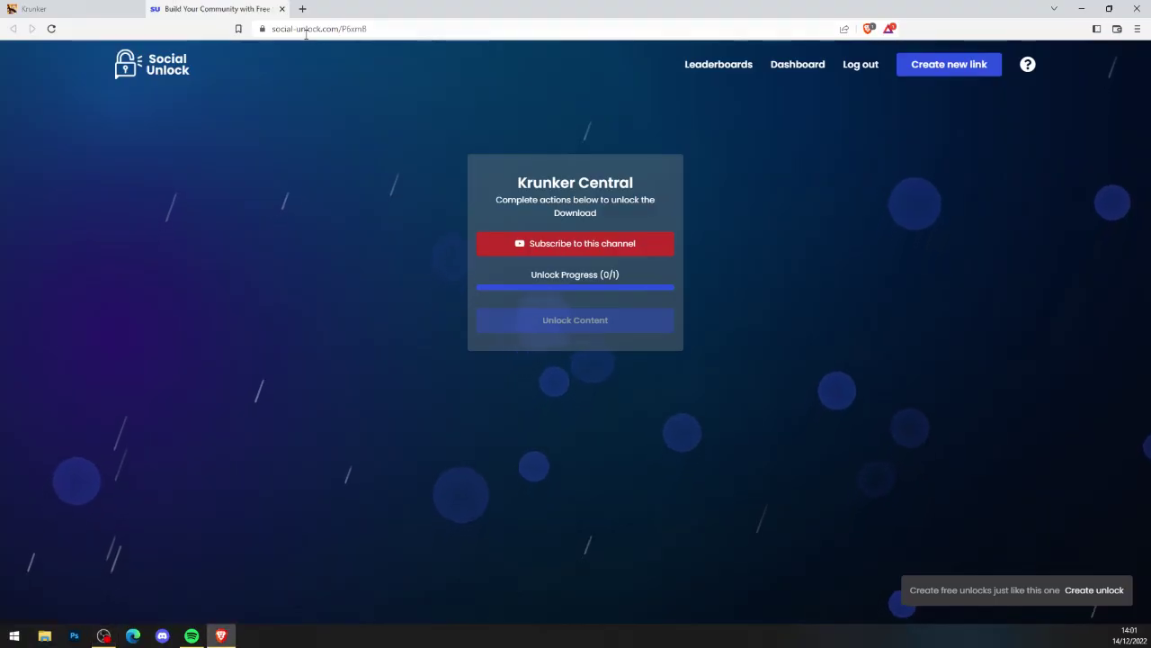
# Subscribe to Krunker Central on YouTube, close that tab, and unlock the download content.
pyautogui.click(572, 250)
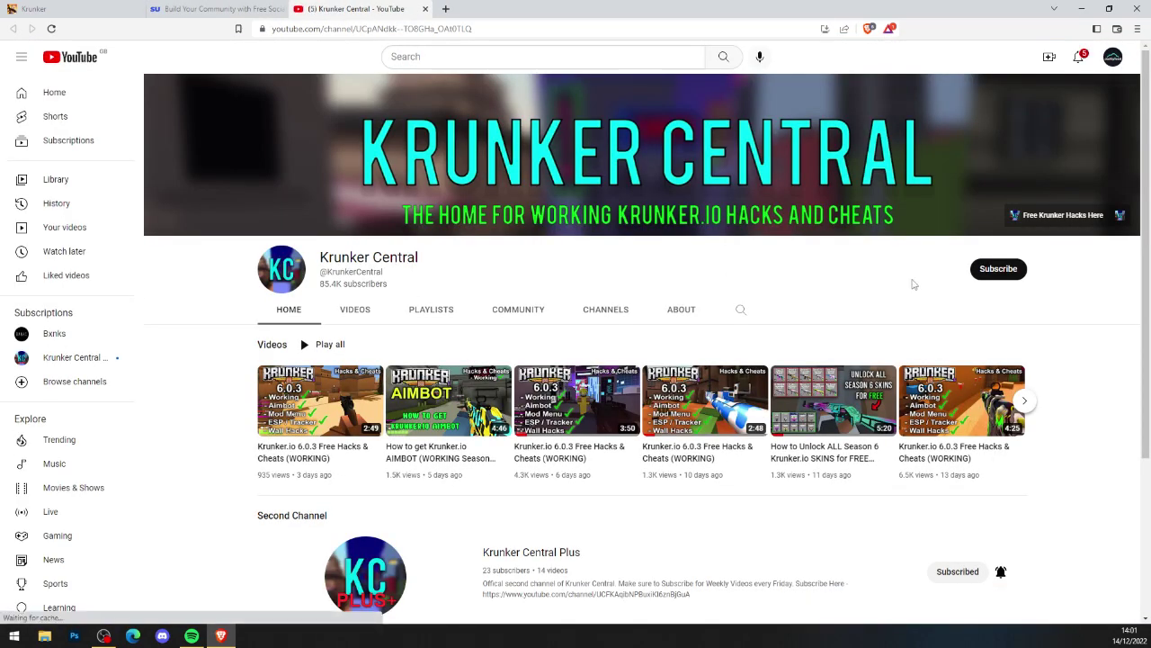
pyautogui.click(986, 275)
pyautogui.click(1014, 269)
pyautogui.click(1021, 308)
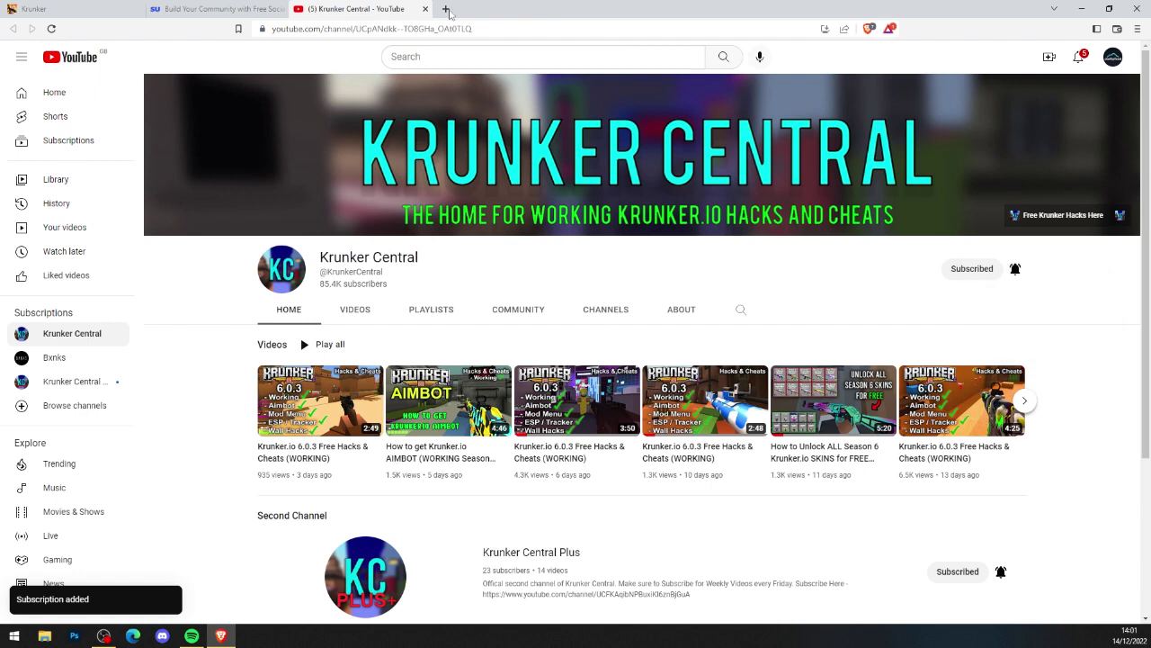
pyautogui.click(425, 9)
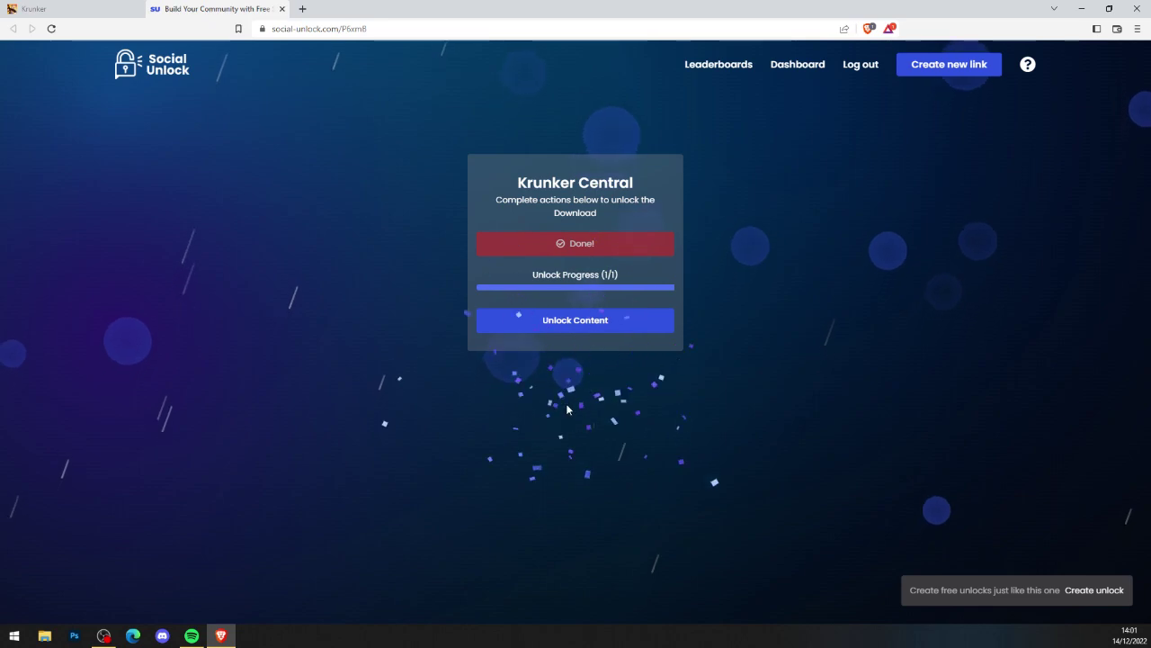
pyautogui.click(567, 325)
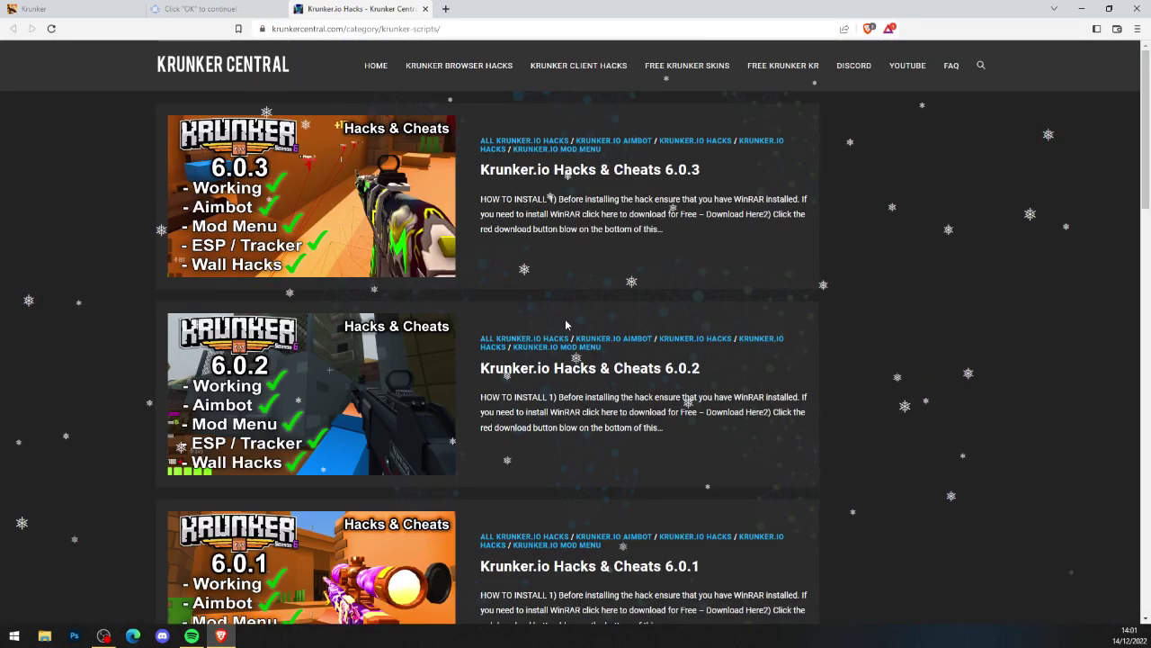
# Close the leftover redirect tab, check the Krunker game tab, and return to the hacks page.
pyautogui.click(280, 8)
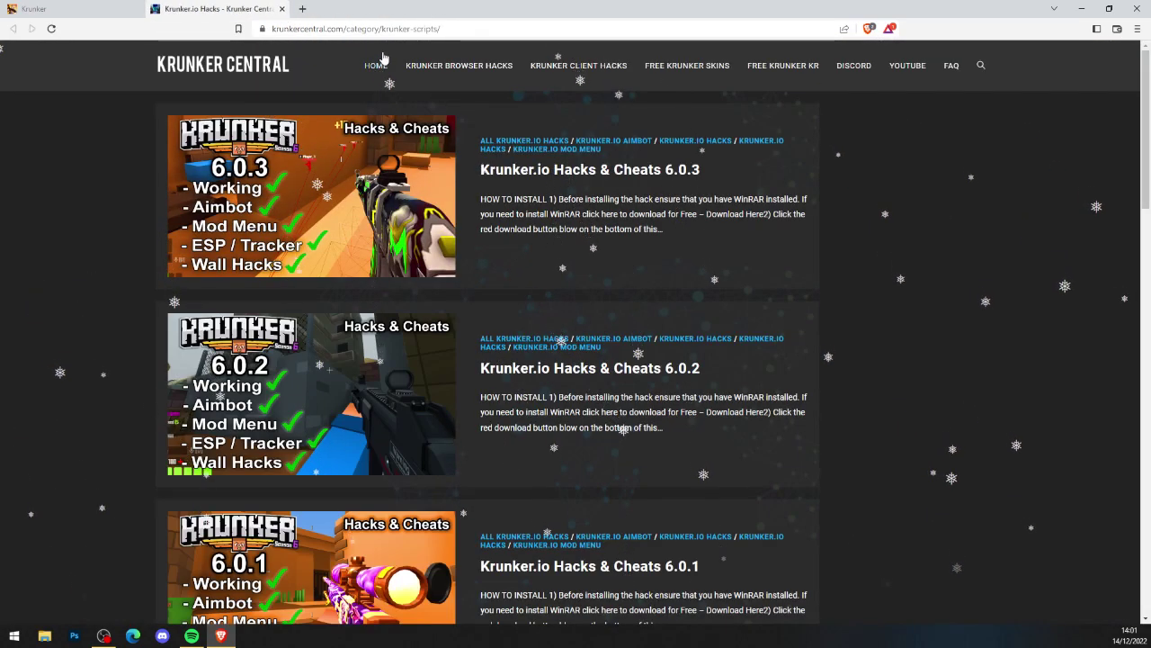
pyautogui.scroll(-2, 513, 276)
pyautogui.scroll(-2, 514, 275)
pyautogui.scroll(4, 484, 286)
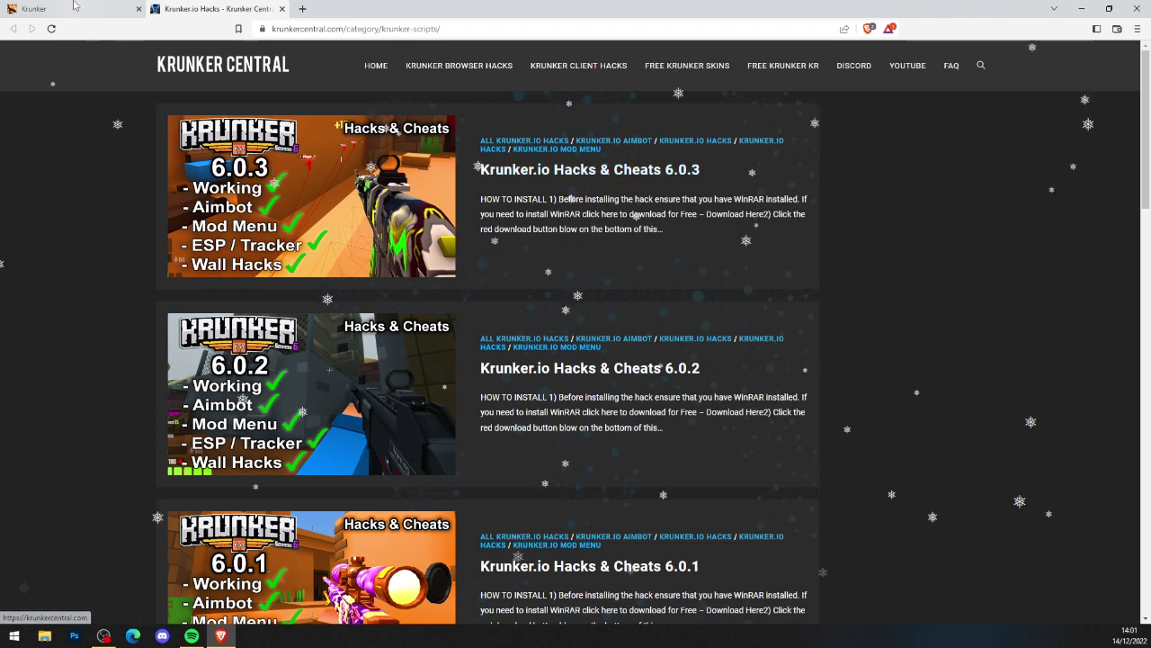
pyautogui.hotkey('ctrl', 'shift', 'Tab')
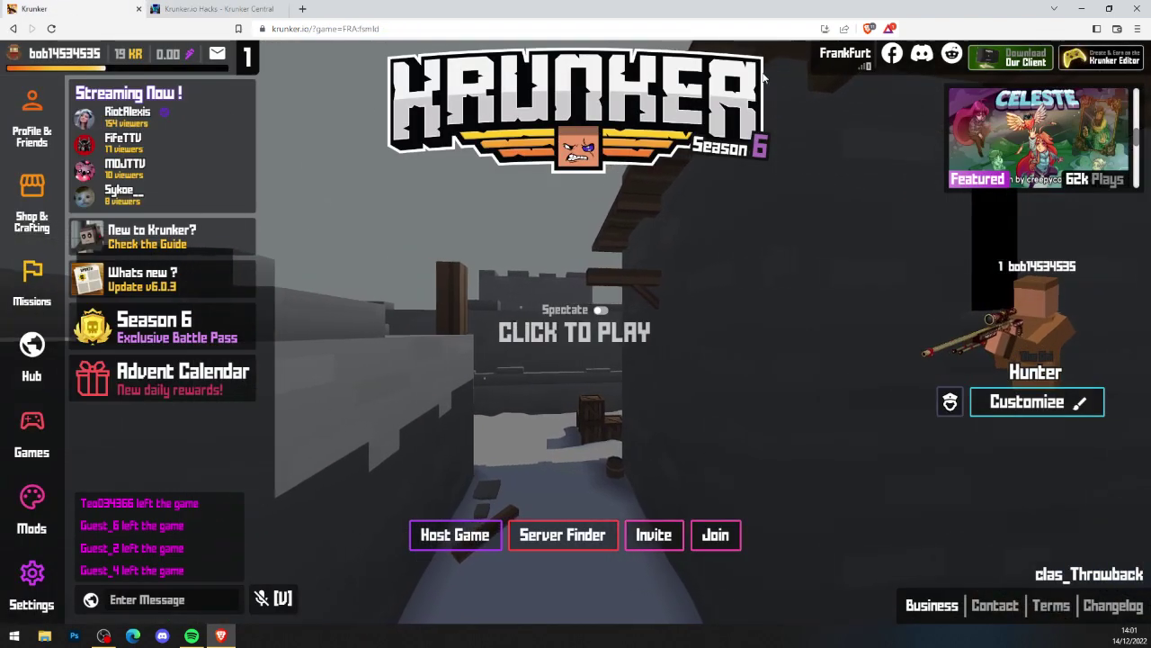
pyautogui.hotkey('ctrl', 'Tab')
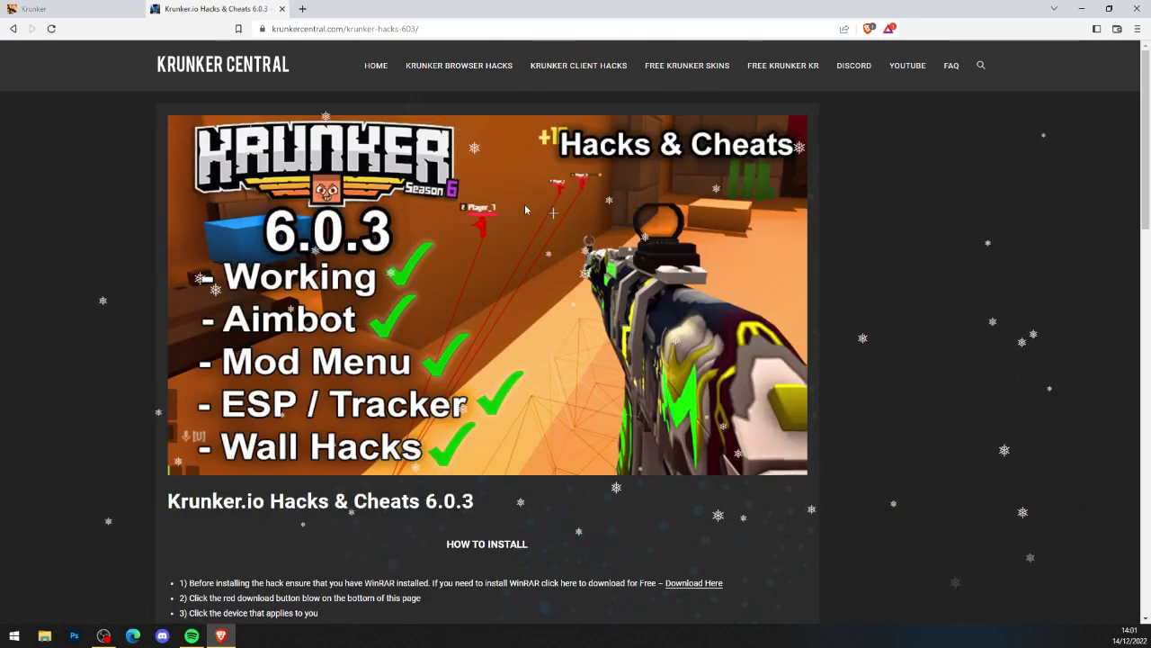
# Open and look over the WinRAR download page linked from the 6.0.3 article.
pyautogui.scroll(-5, 376, 209)
pyautogui.scroll(2, 576, 329)
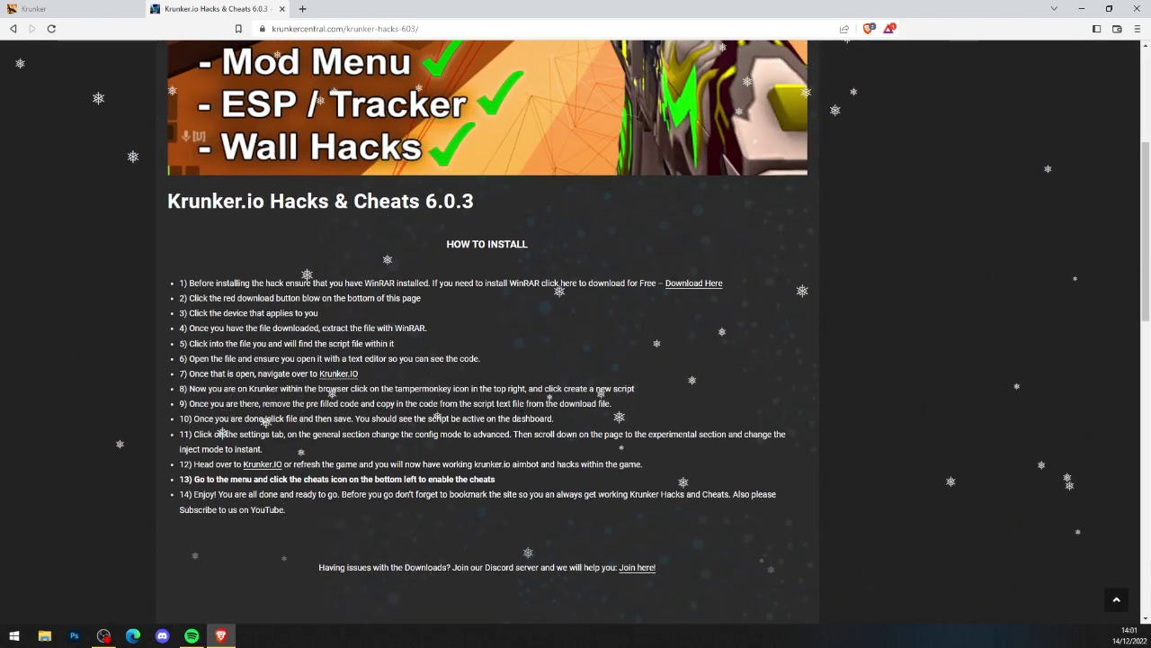
pyautogui.scroll(2, 508, 355)
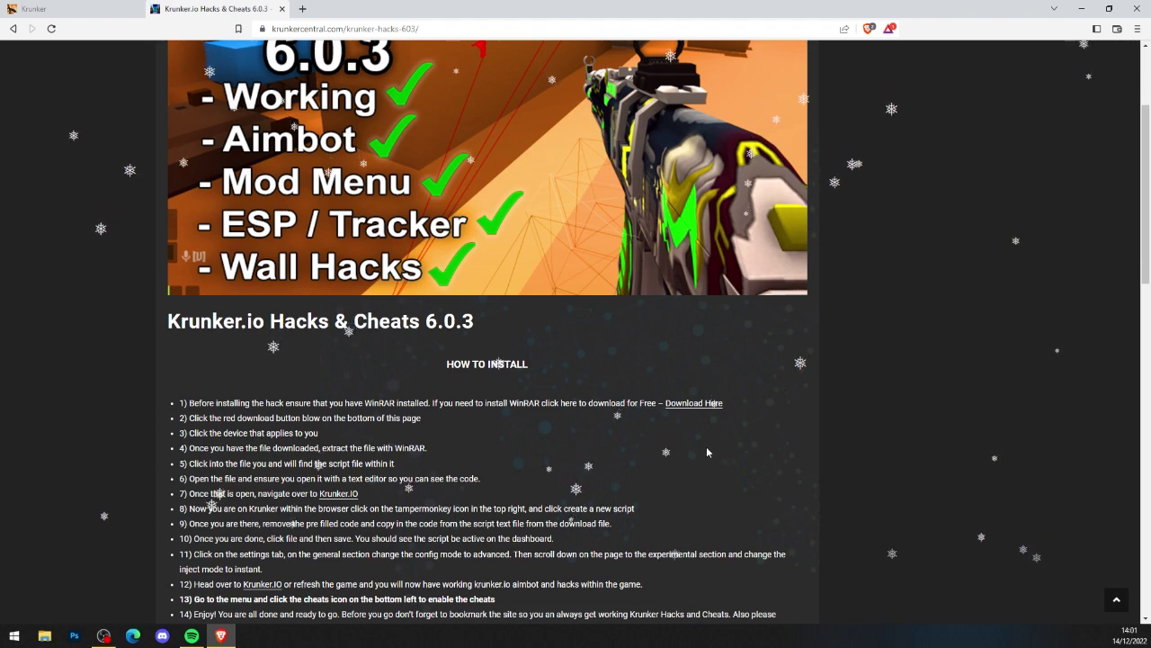
pyautogui.click(690, 404)
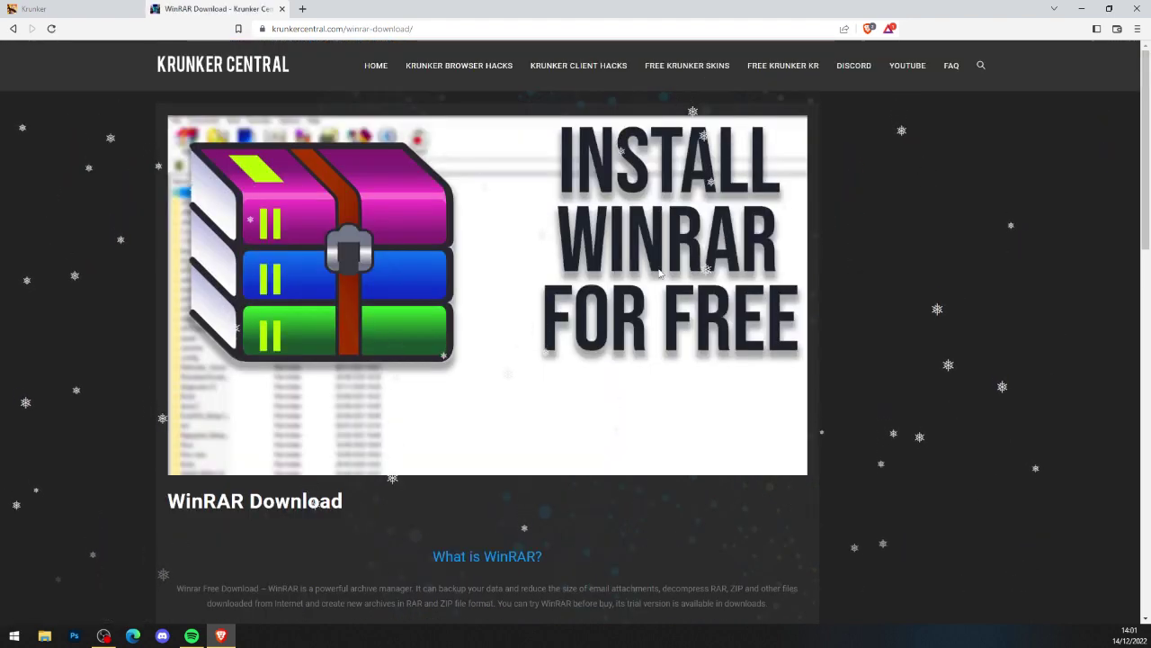
pyautogui.scroll(-7, 659, 273)
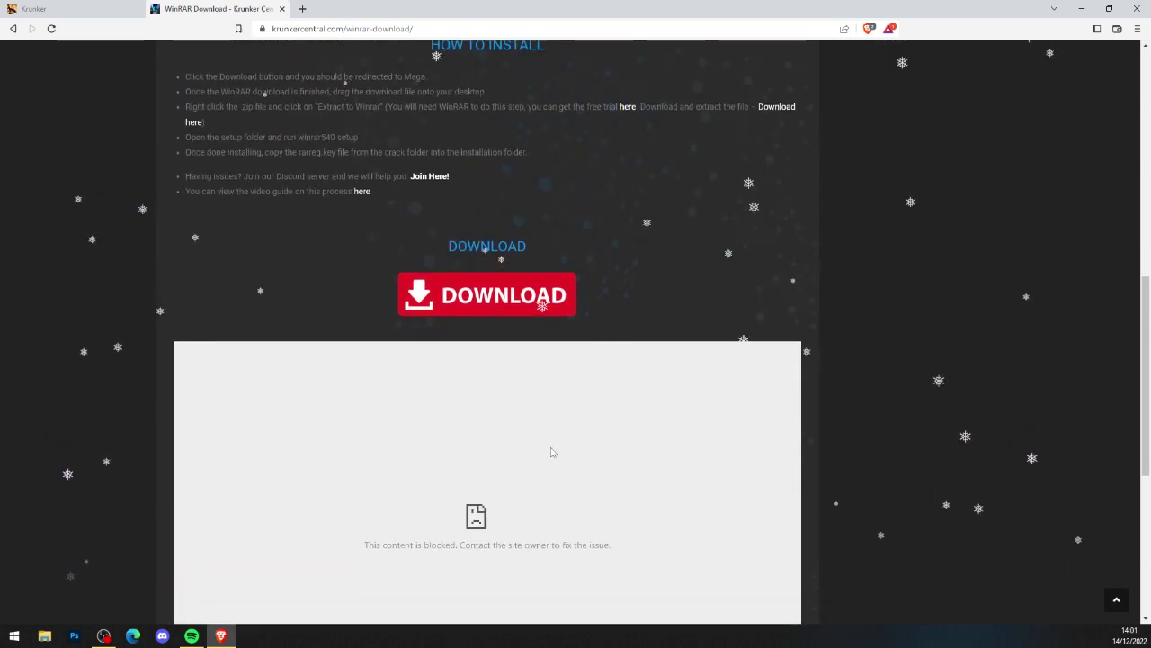
pyautogui.scroll(2, 466, 509)
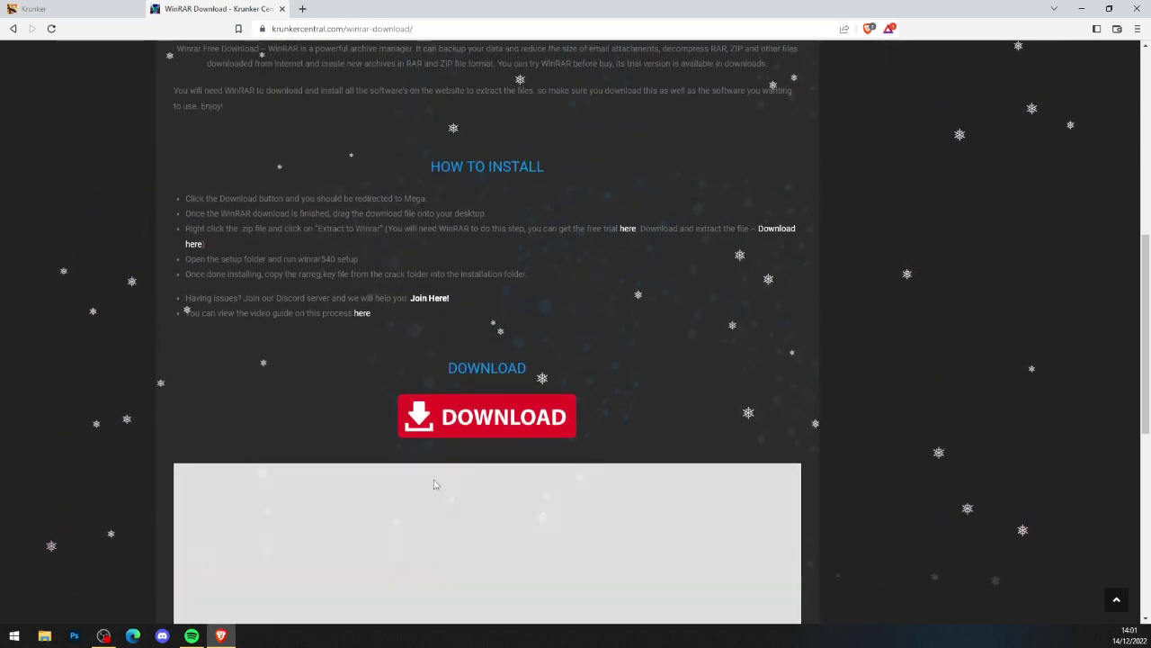
pyautogui.scroll(-3, 474, 426)
pyautogui.scroll(2, 531, 441)
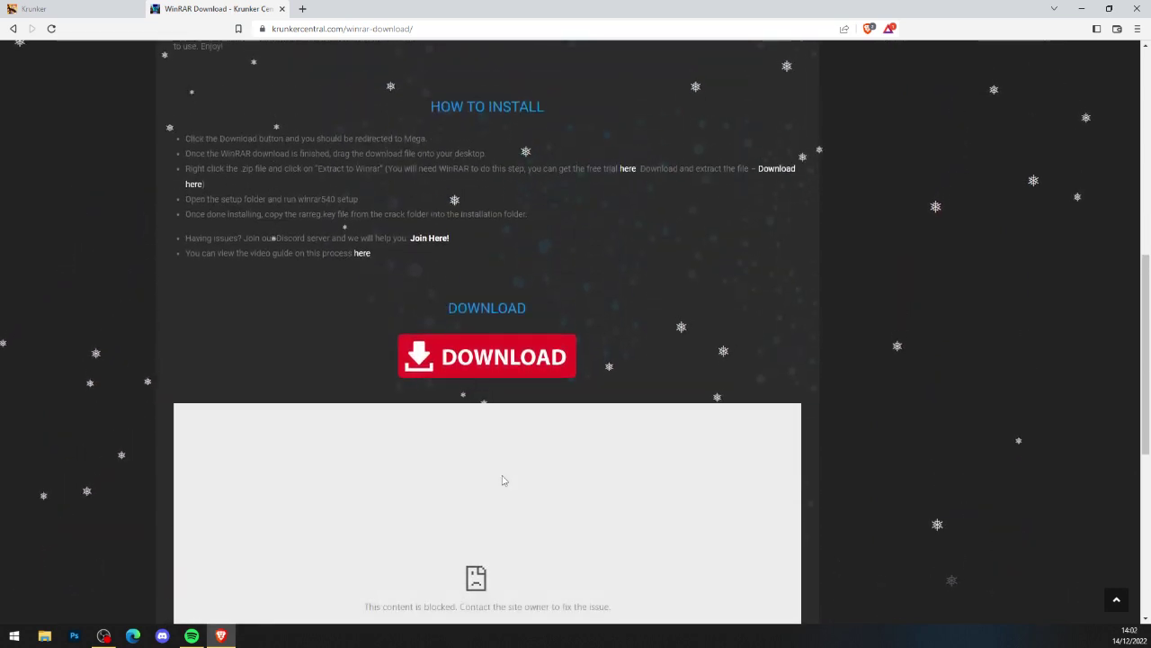
pyautogui.scroll(-1, 504, 477)
pyautogui.scroll(5, 504, 477)
# Go back to the 6.0.3 article and open the Krunker Central x Dogeware script page.
pyautogui.hotkey('alt', 'Left')
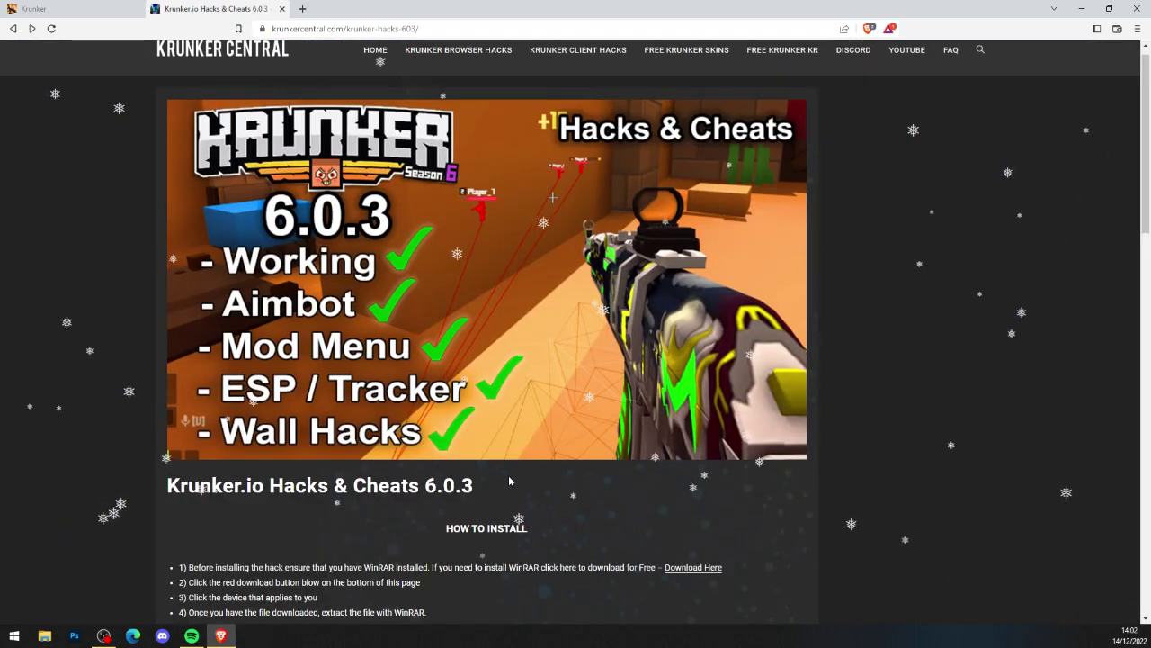
pyautogui.scroll(-3, 506, 468)
pyautogui.scroll(1, 500, 402)
pyautogui.scroll(-5, 662, 388)
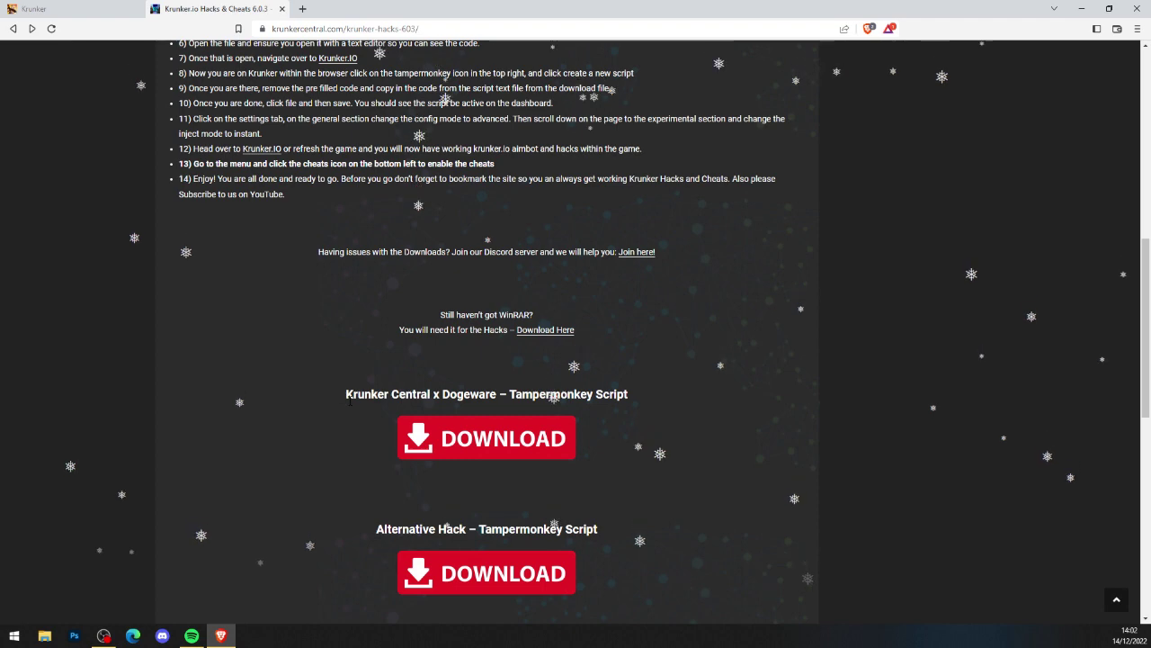
pyautogui.click(487, 432)
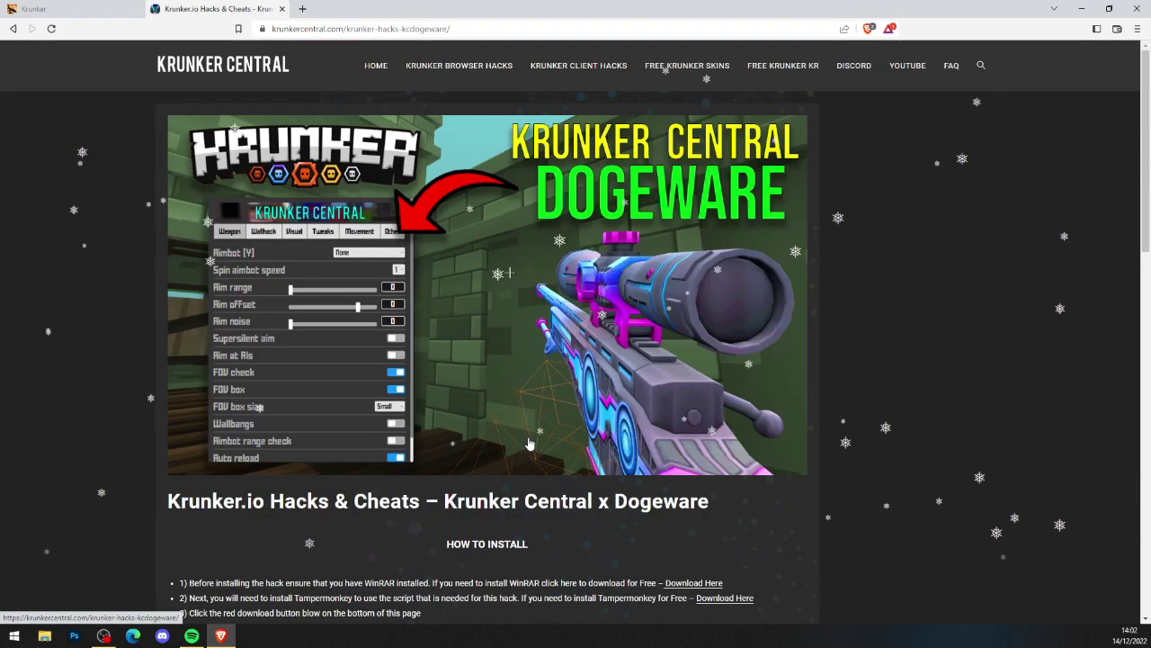
# Open Krunker Central's Tampermonkey download page from the Dogeware article.
pyautogui.scroll(-3, 724, 141)
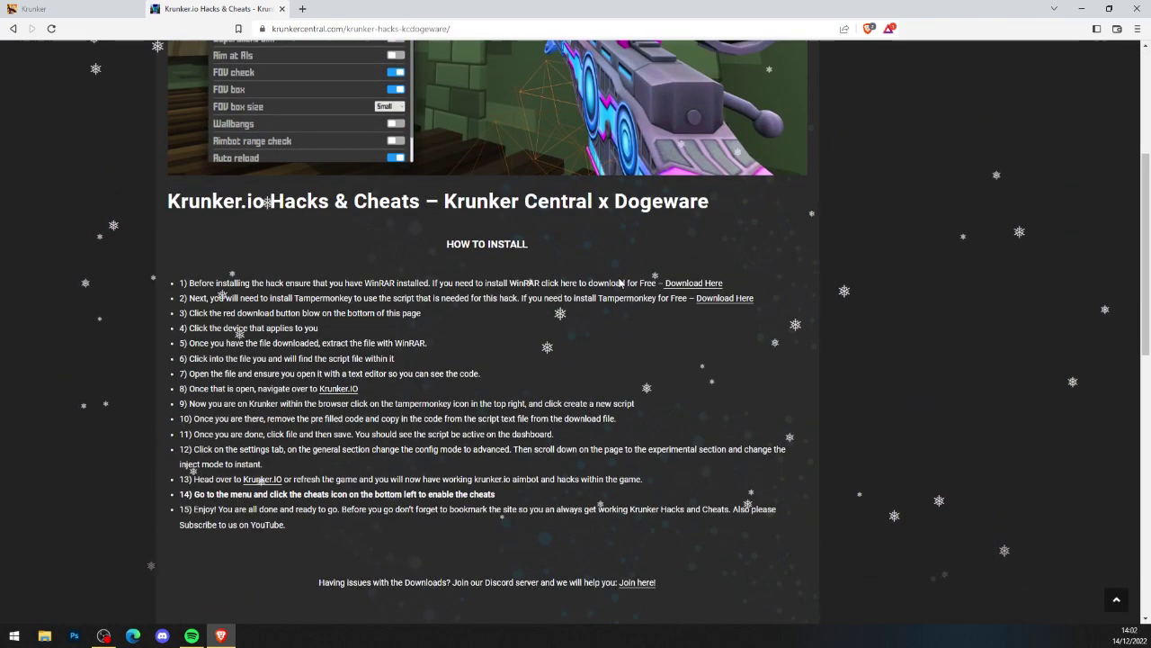
pyautogui.scroll(-3, 589, 317)
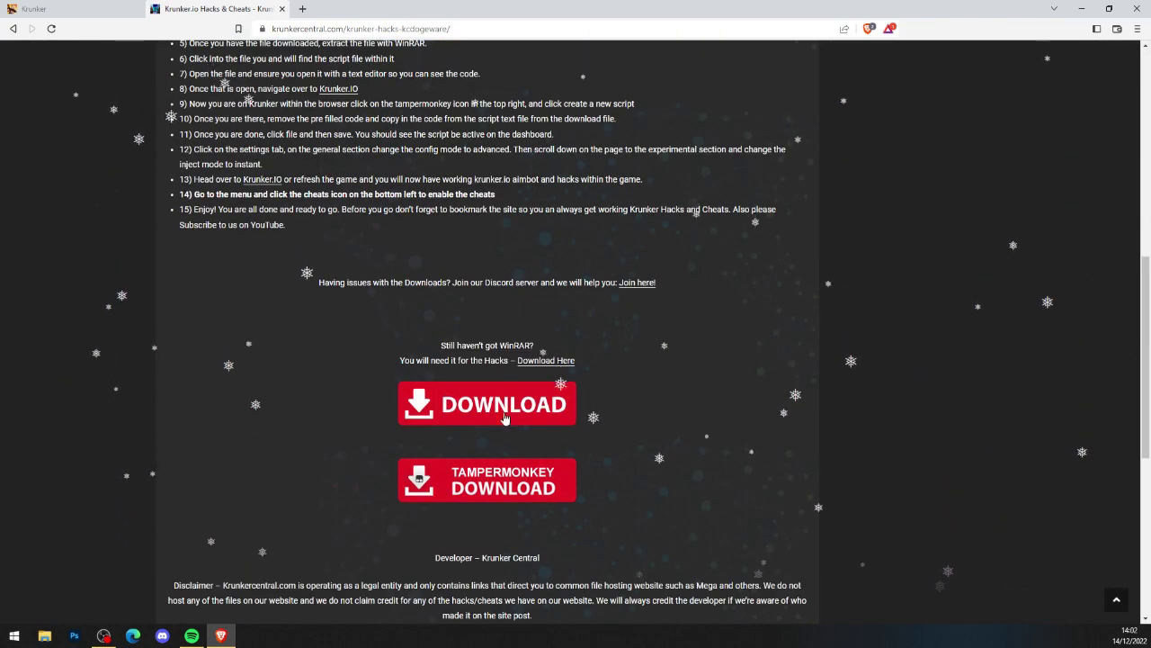
pyautogui.click(421, 493)
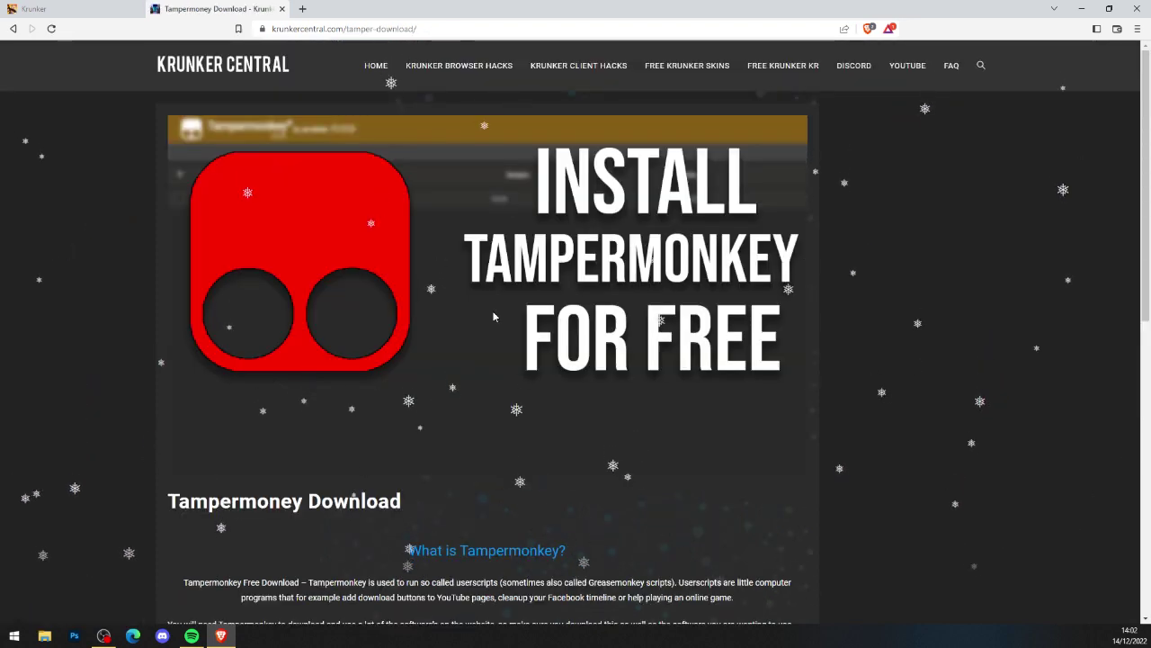
pyautogui.scroll(-5, 493, 316)
pyautogui.click(471, 371)
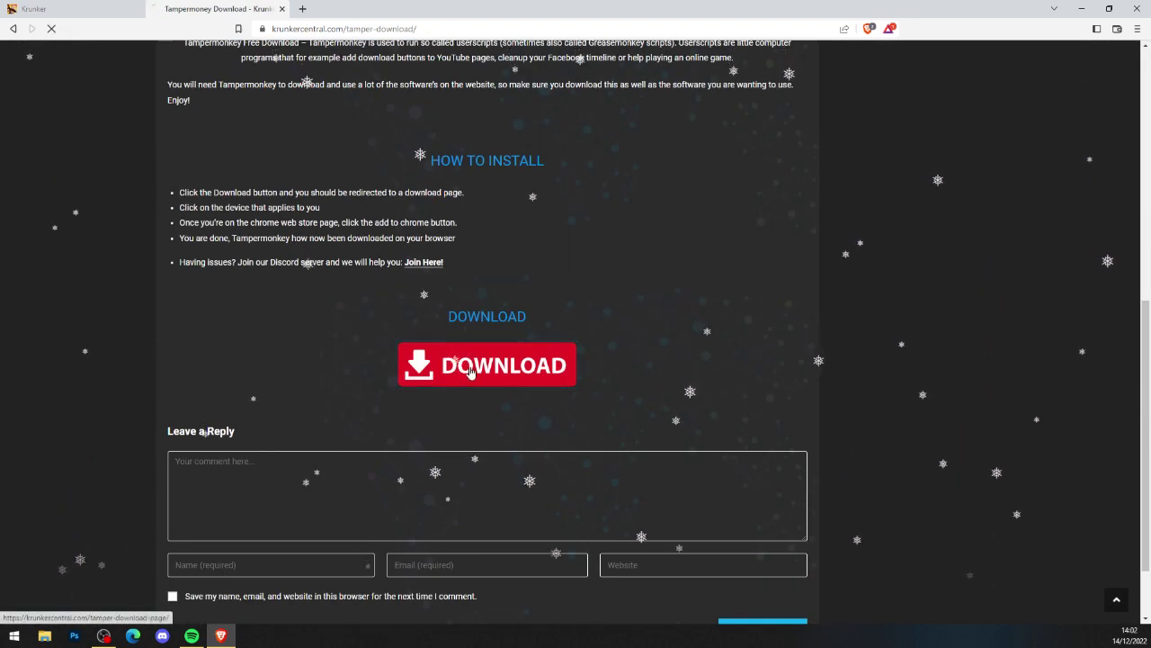
# Choose the Chrome + Brave download to reach the Chrome Web Store Tampermonkey listing.
pyautogui.scroll(-5, 419, 239)
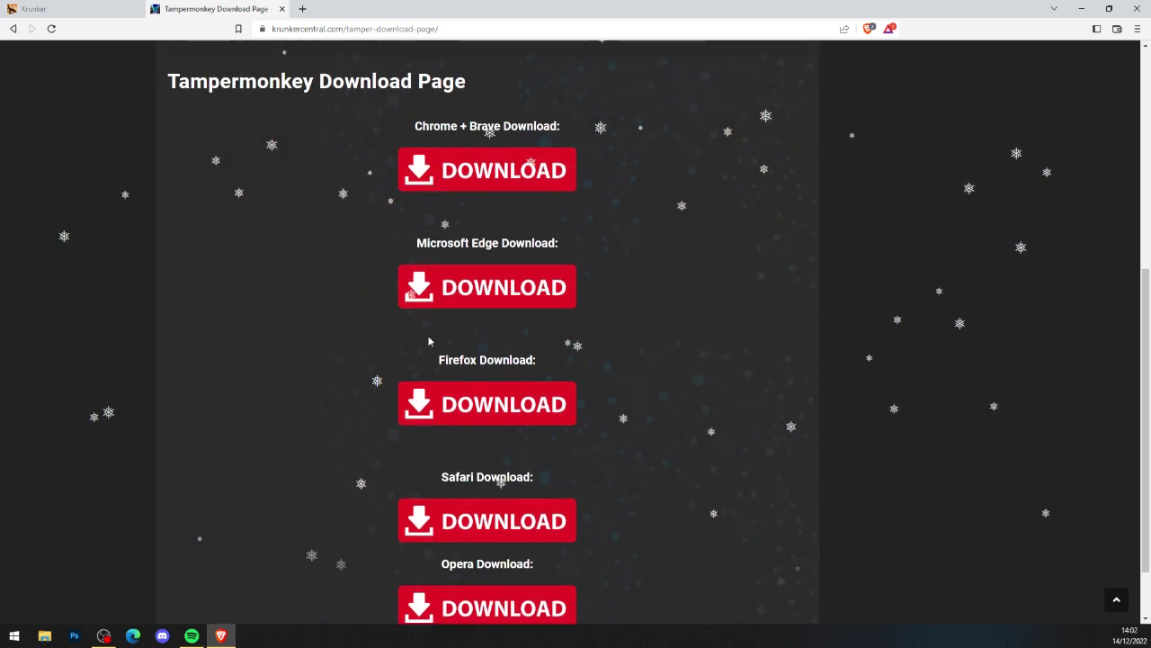
pyautogui.scroll(-1, 426, 447)
pyautogui.scroll(3, 648, 337)
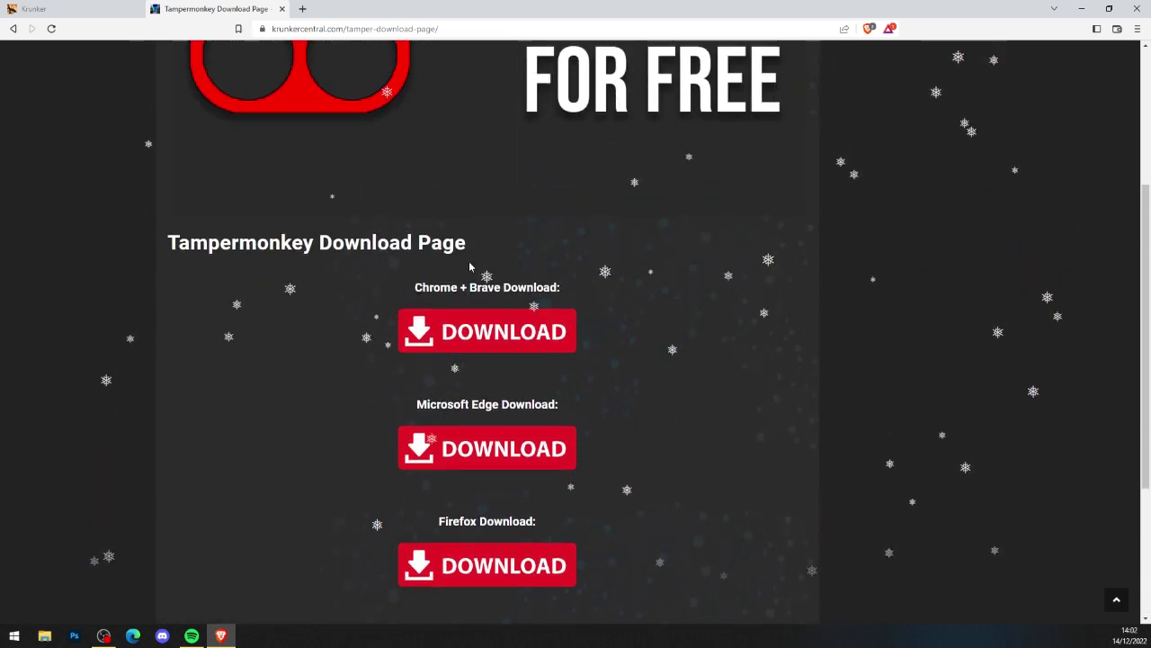
pyautogui.click(507, 320)
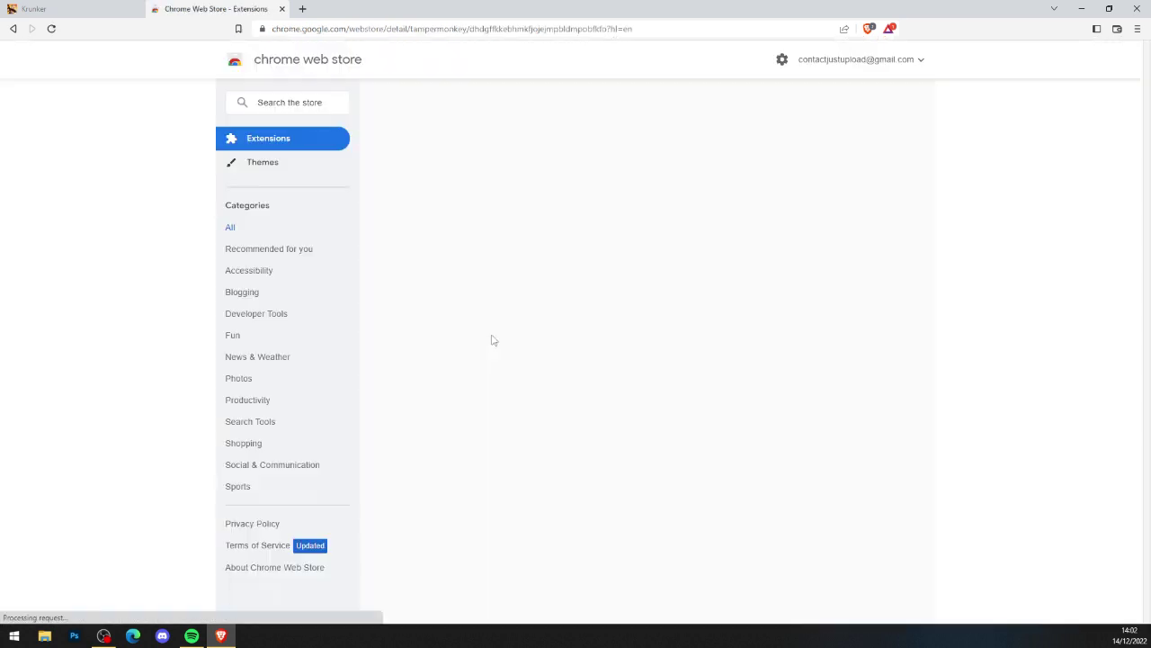
# Add Tampermonkey to Brave, close its welcome tab, and return to Krunker Central's download page.
pyautogui.click(819, 146)
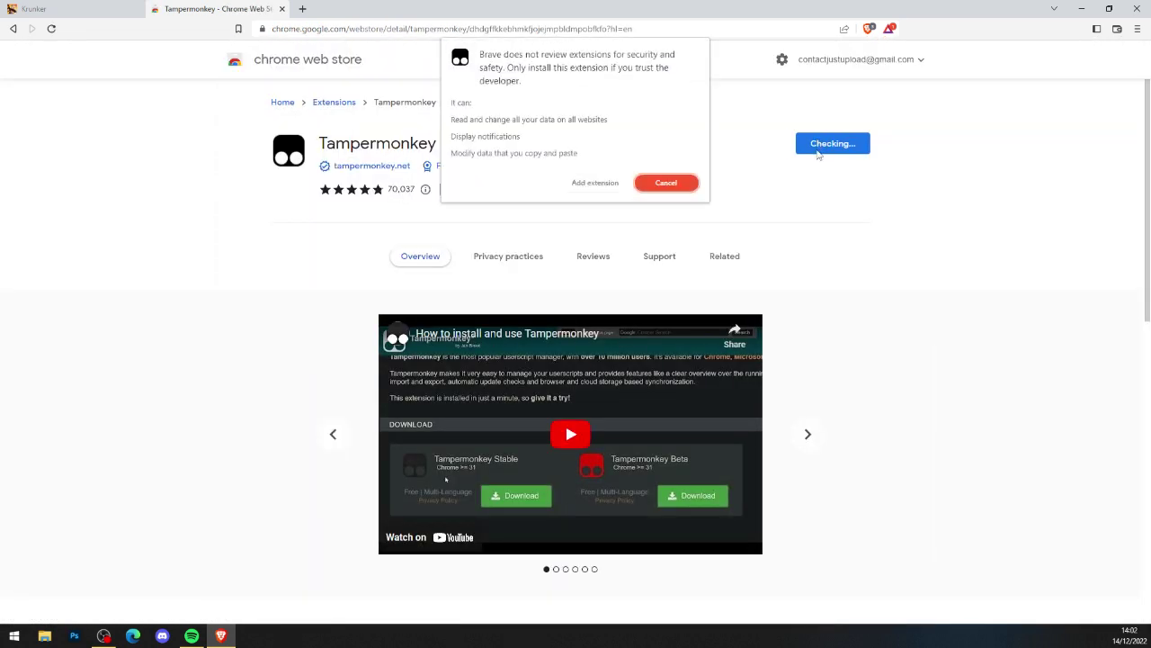
pyautogui.click(595, 182)
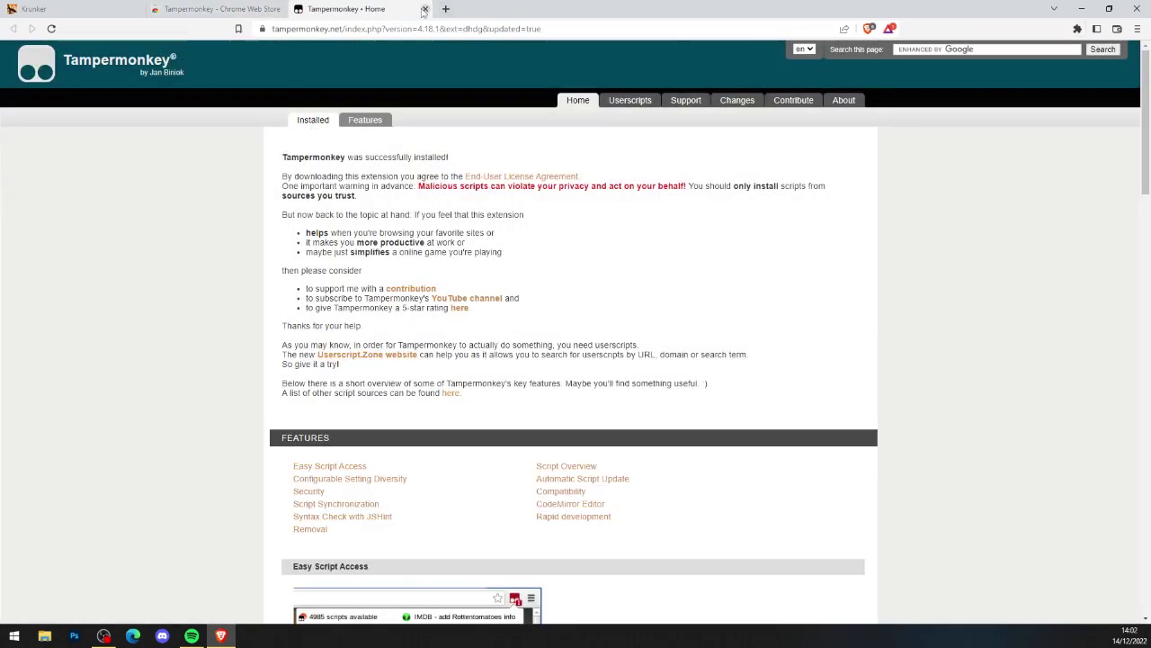
pyautogui.click(423, 9)
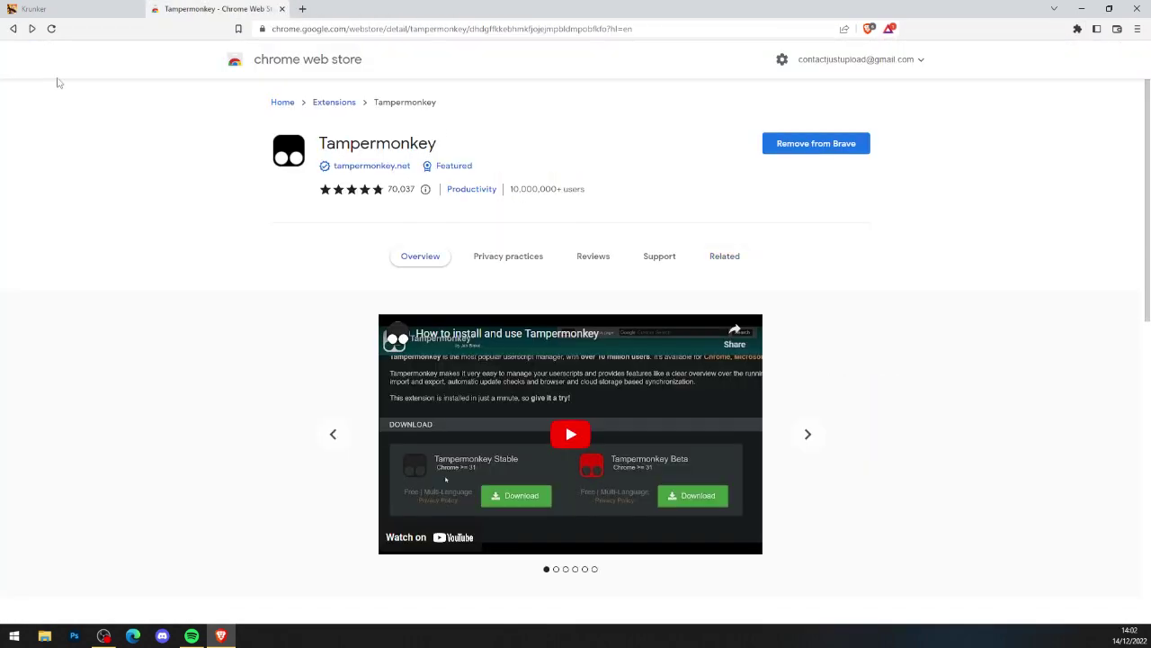
pyautogui.click(13, 29)
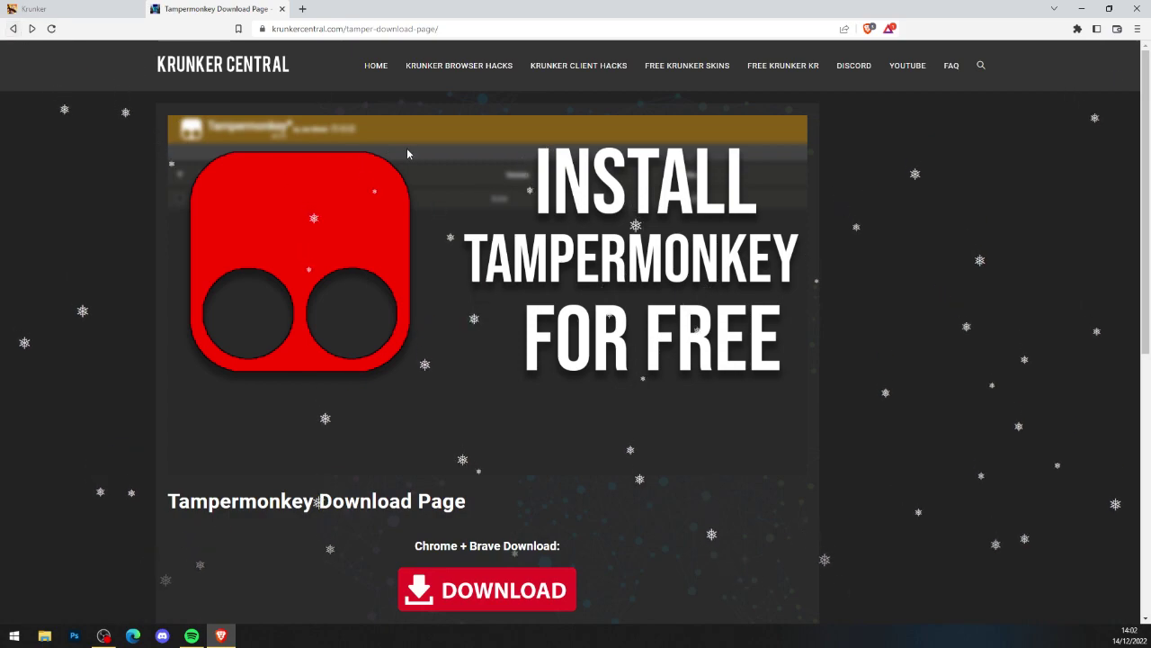
# Return to the Dogeware article and start the Windows Dogeware Hacks & Cheats S6.rar download on Just-Upload.
pyautogui.hotkey('alt', 'Left')
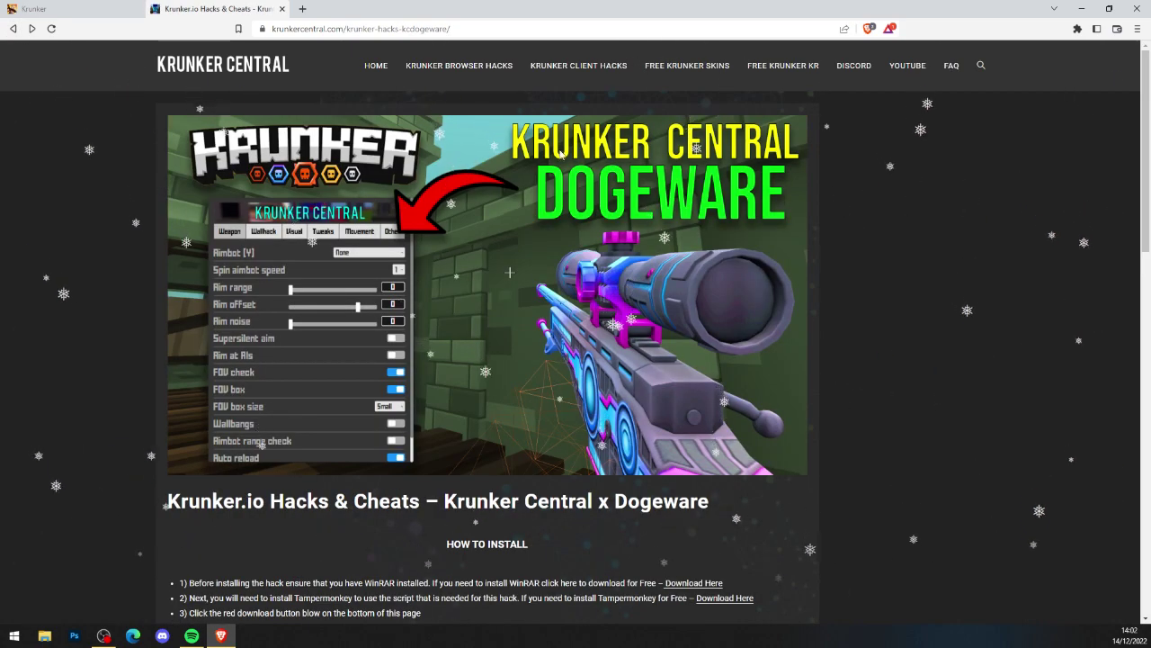
pyautogui.scroll(-3, 561, 190)
pyautogui.scroll(-4, 562, 190)
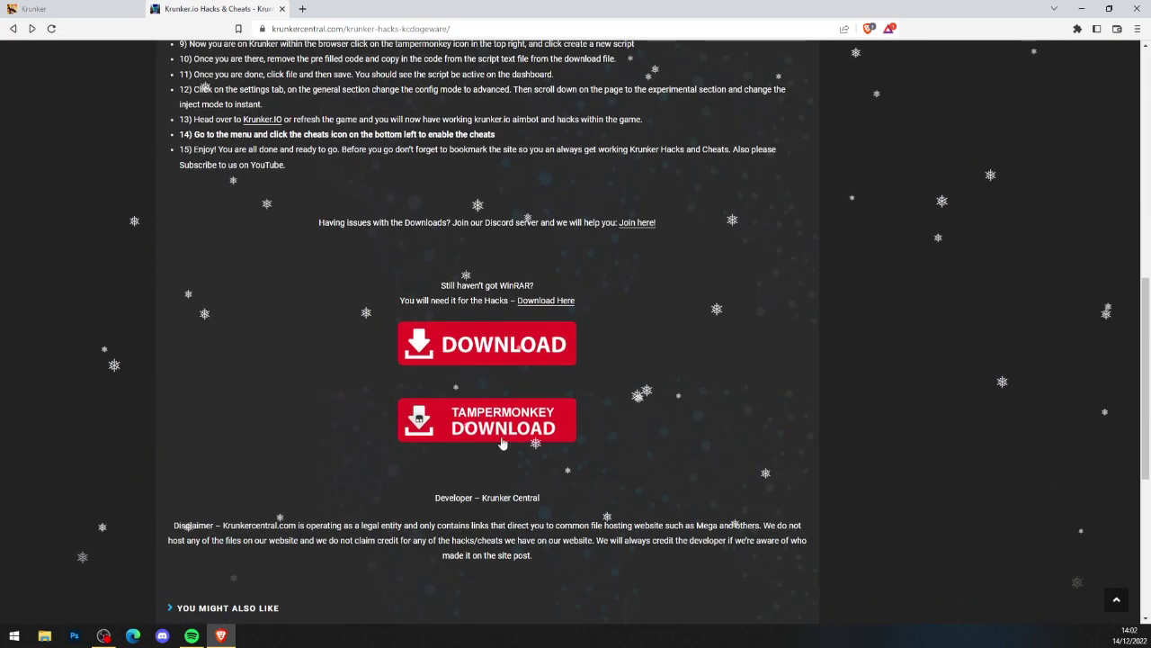
pyautogui.scroll(1, 465, 425)
pyautogui.scroll(1, 465, 426)
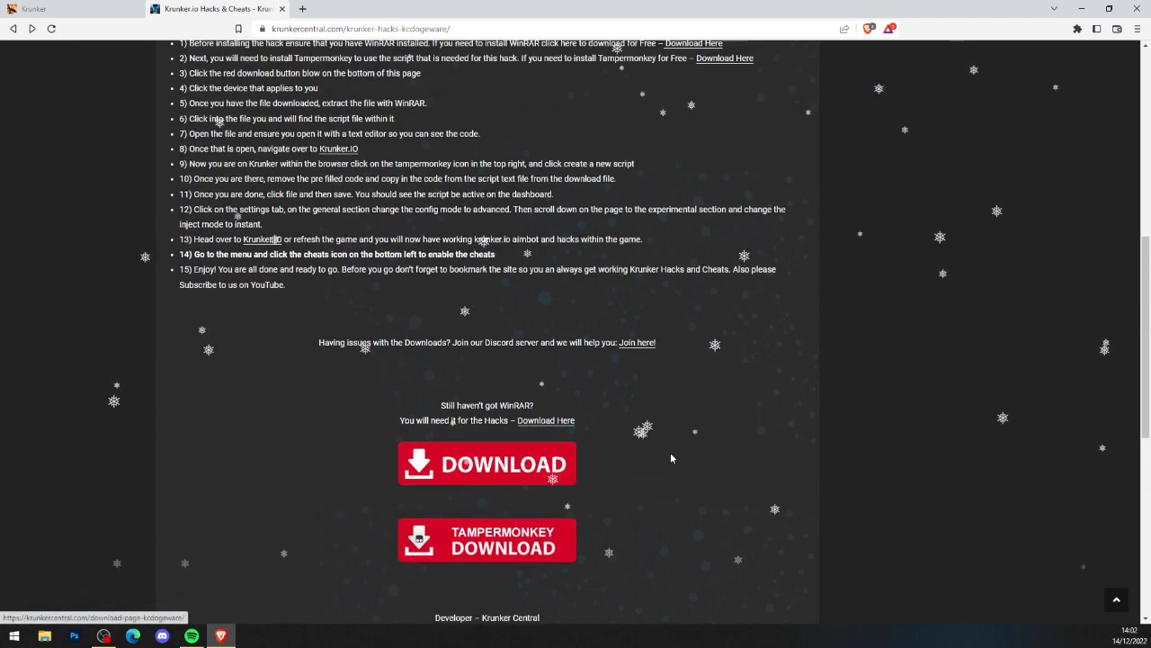
pyautogui.click(529, 470)
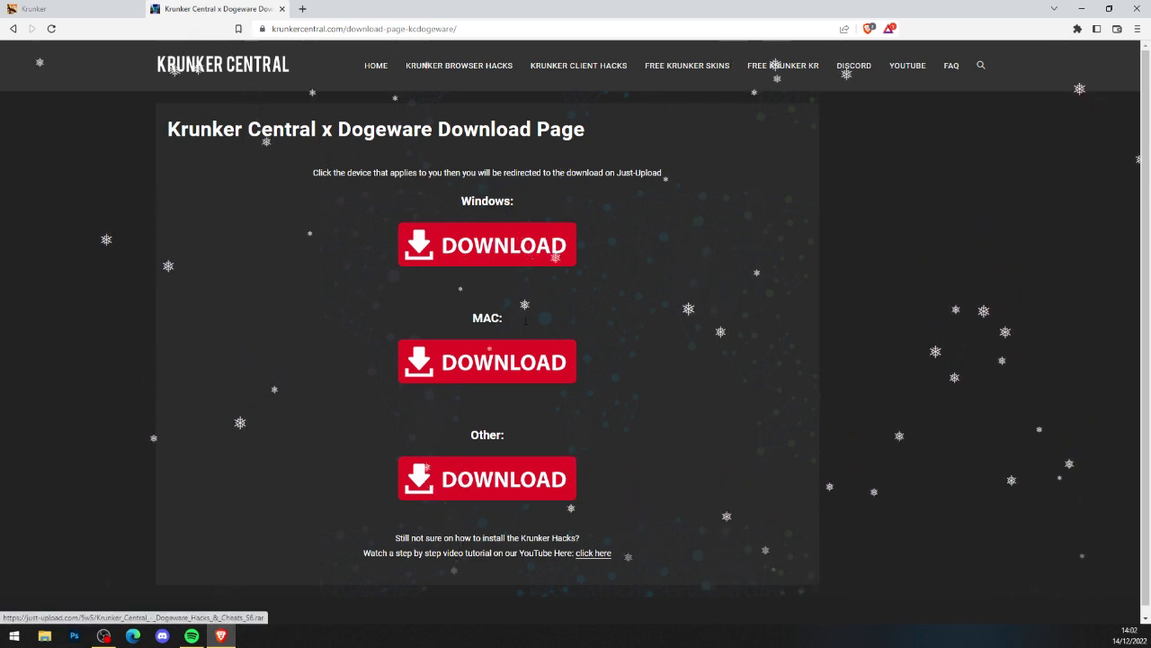
pyautogui.click(504, 261)
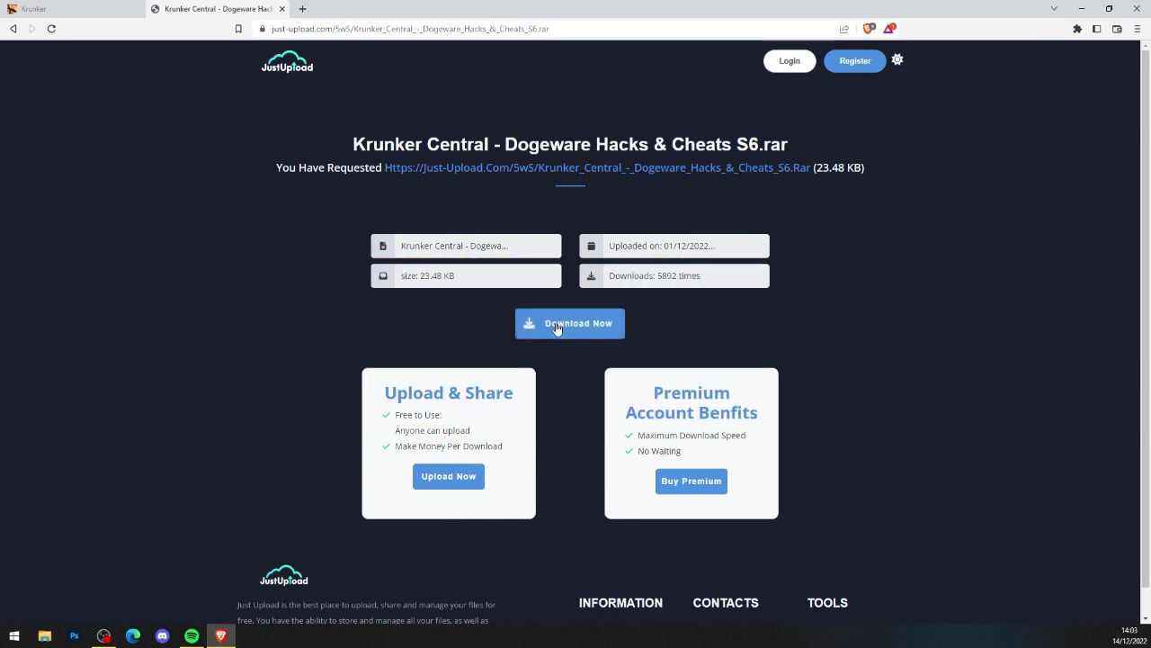
pyautogui.click(558, 325)
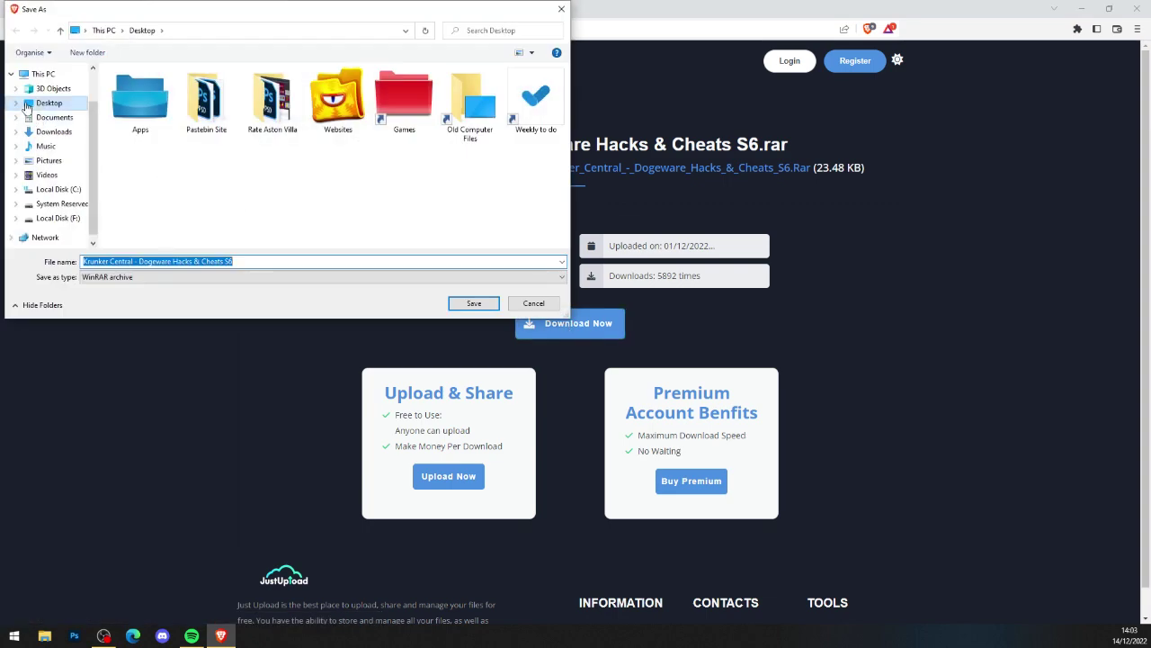
# Save the Dogeware archive to the Desktop and restore Brave to a smaller window.
pyautogui.click(473, 303)
pyautogui.moveTo(576, 7); pyautogui.dragTo(734, 5)
pyautogui.doubleClick(735, 5)
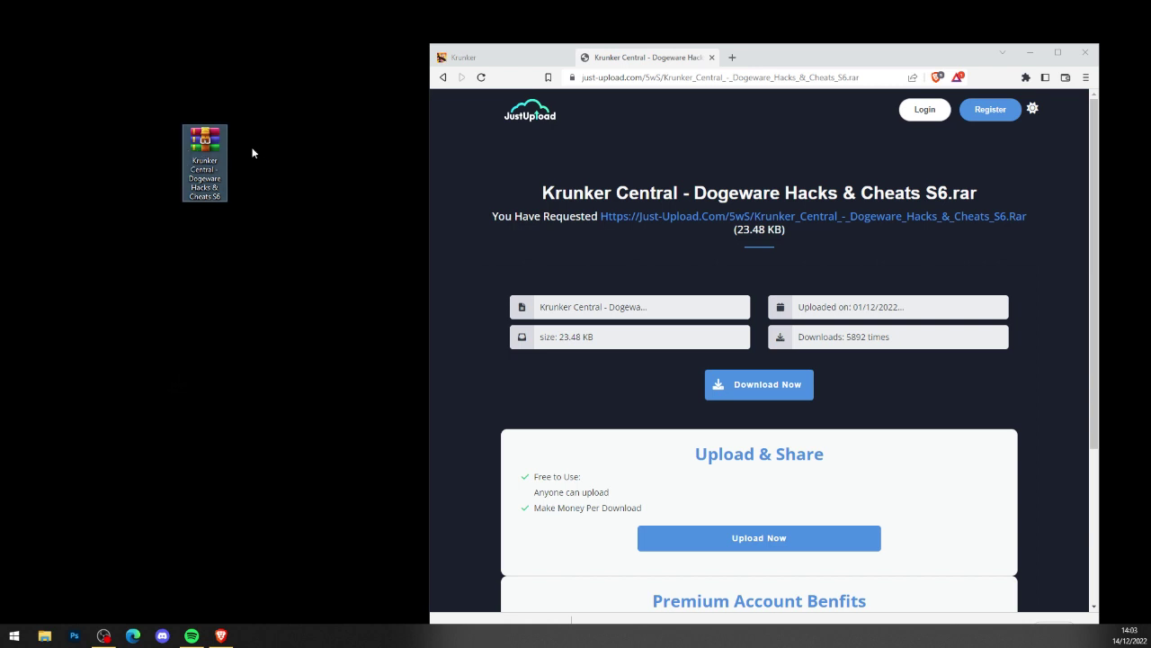
# Extract the Dogeware RAR into its folder and open the Krunker Central Dogeware Script in Notepad.
pyautogui.rightClick(189, 157)
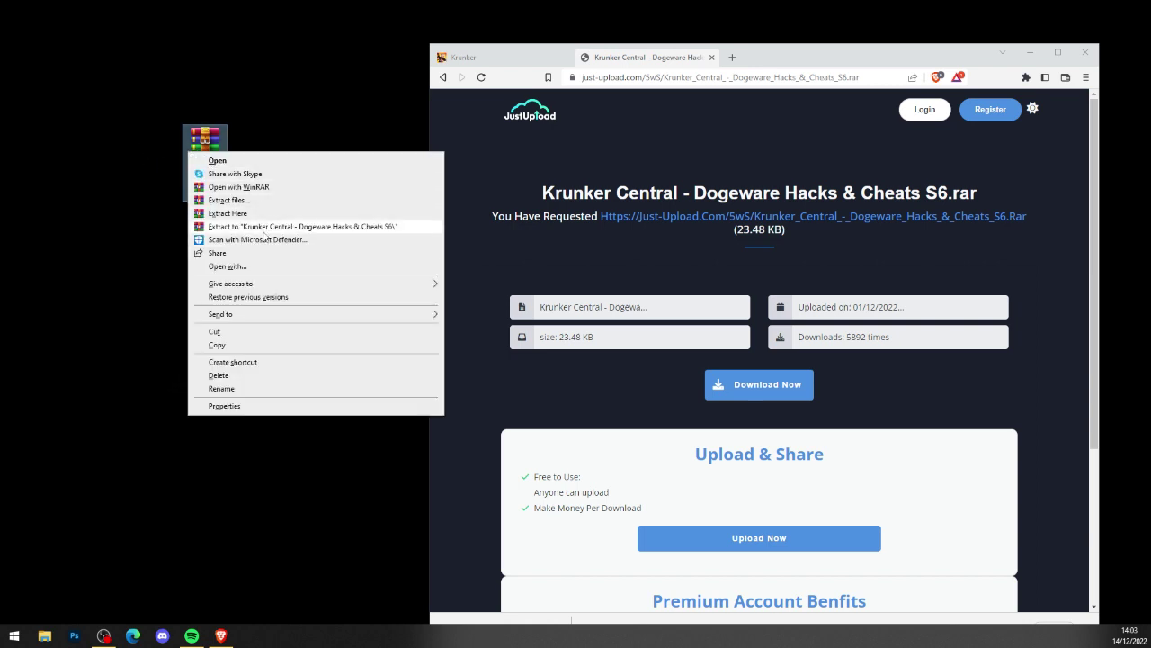
pyautogui.click(263, 231)
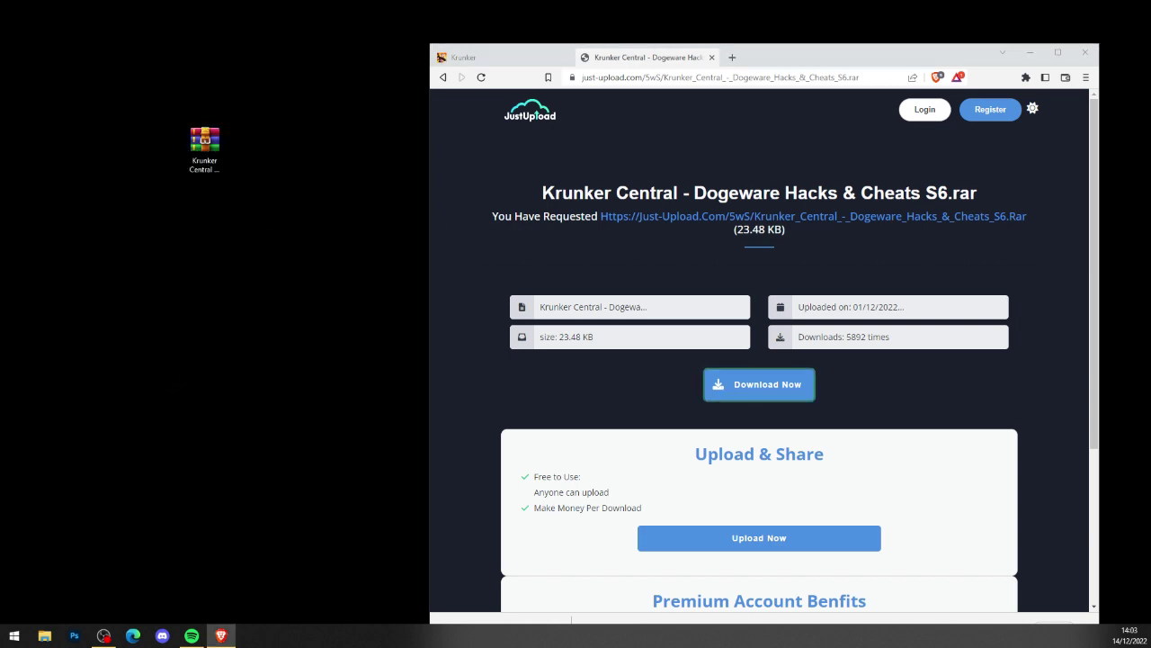
pyautogui.click(260, 153)
pyautogui.doubleClick(249, 157)
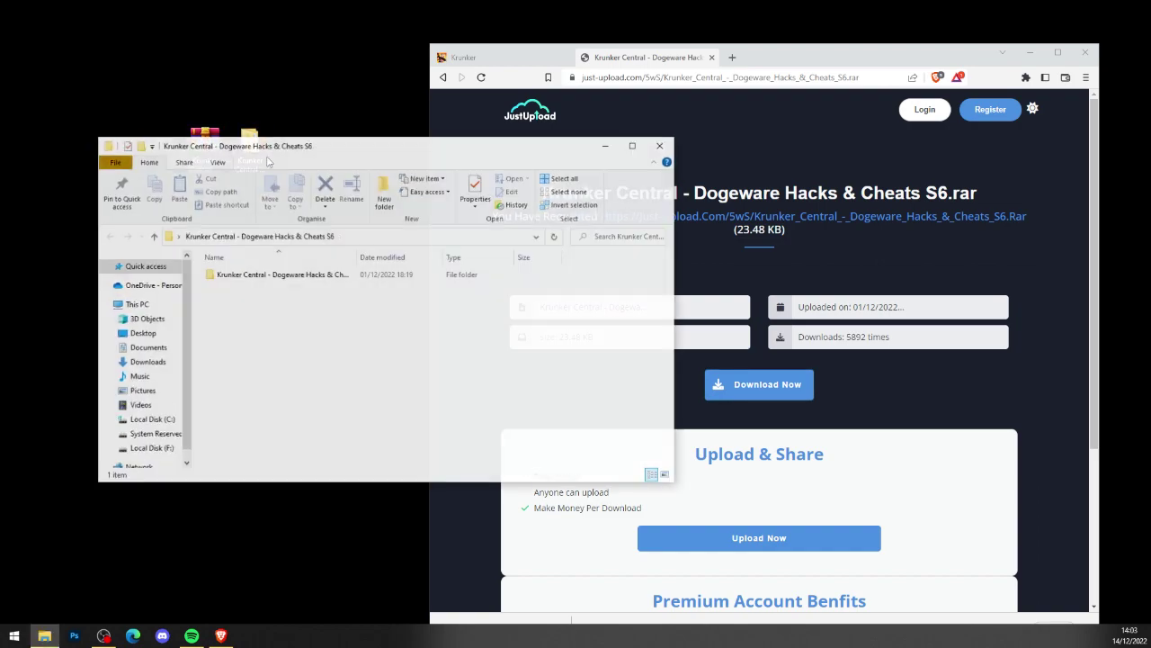
pyautogui.doubleClick(252, 274)
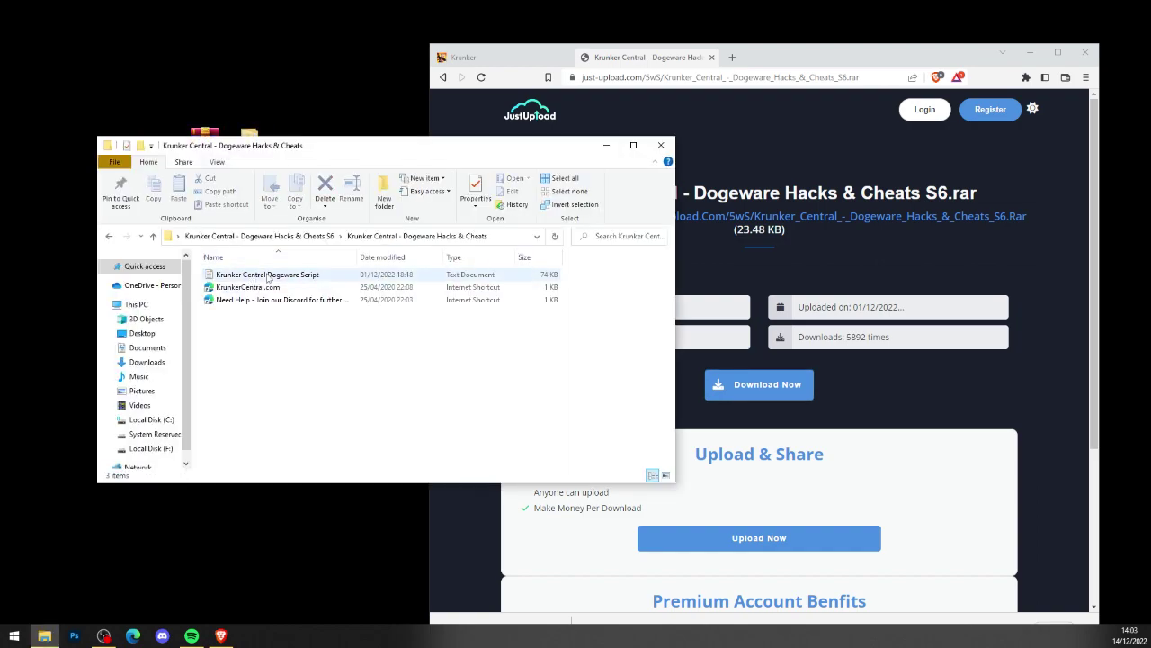
pyautogui.doubleClick(267, 276)
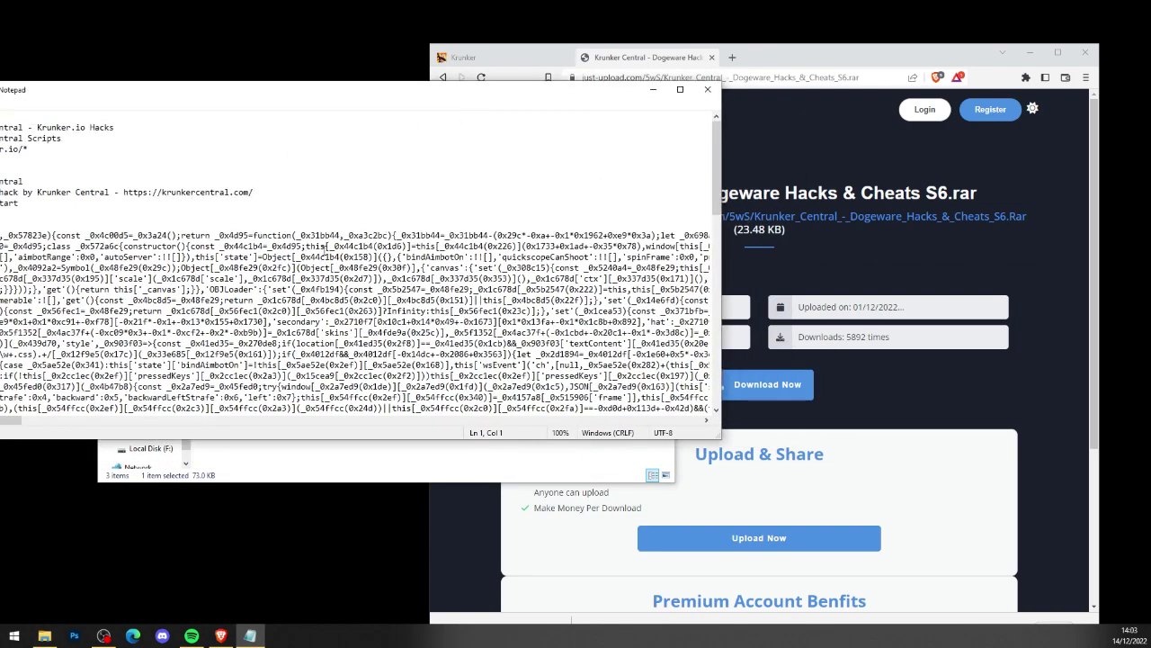
# Copy the entire script text, close Notepad and Explorer, and maximise Brave again.
pyautogui.rightClick(328, 251)
pyautogui.click(376, 333)
pyautogui.rightClick(364, 312)
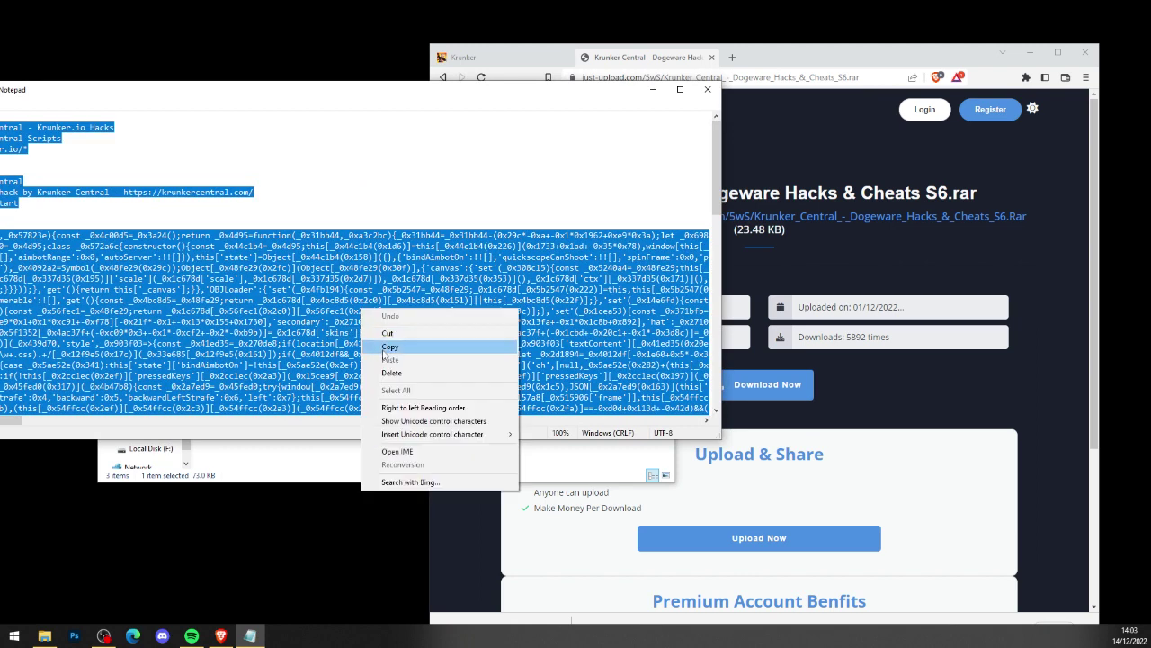
pyautogui.click(386, 349)
pyautogui.rightClick(385, 352)
pyautogui.click(412, 387)
pyautogui.click(707, 89)
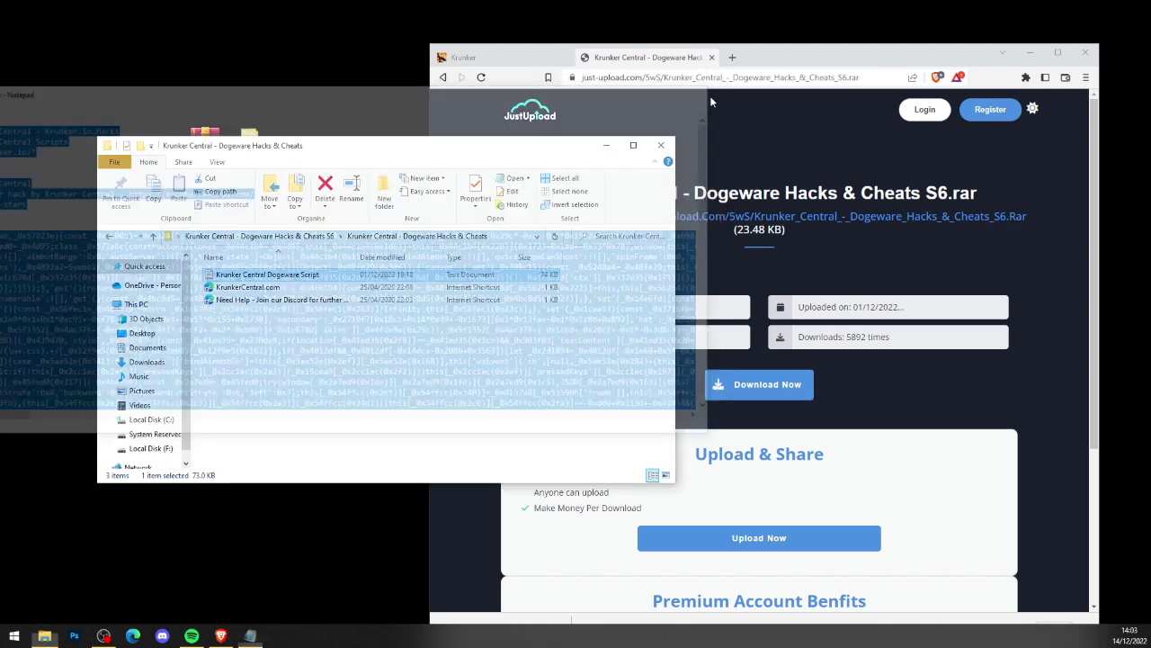
pyautogui.click(664, 146)
pyautogui.doubleClick(758, 70)
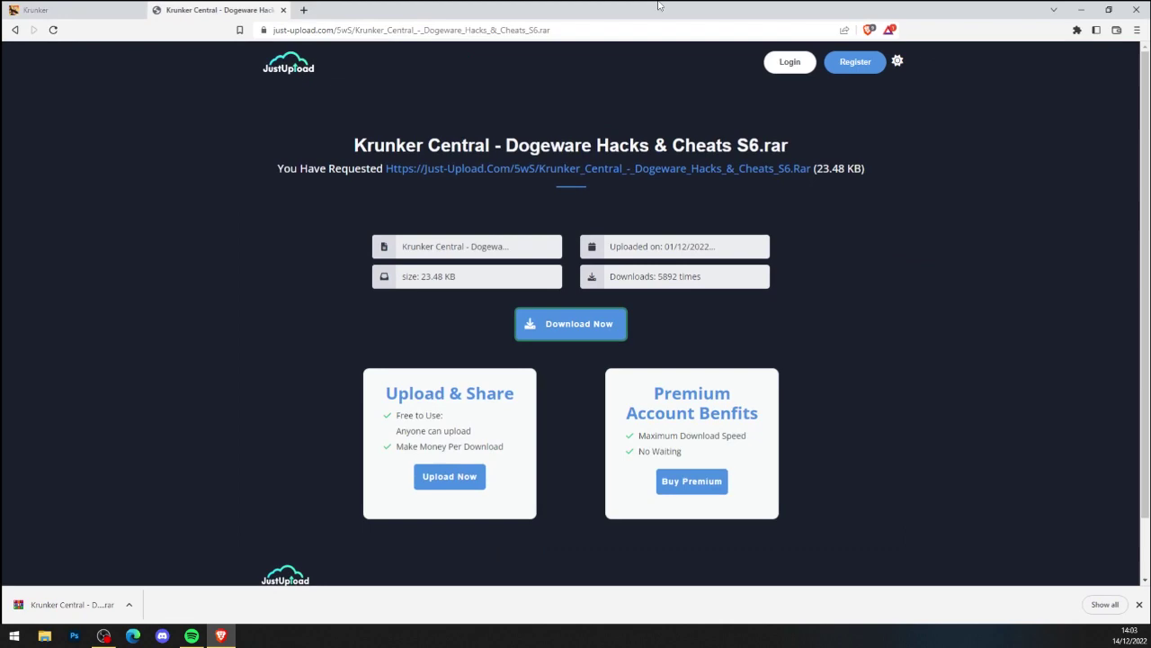
# Close the Just-Upload tab and create a new userscript from the Tampermonkey extension menu.
pyautogui.click(282, 10)
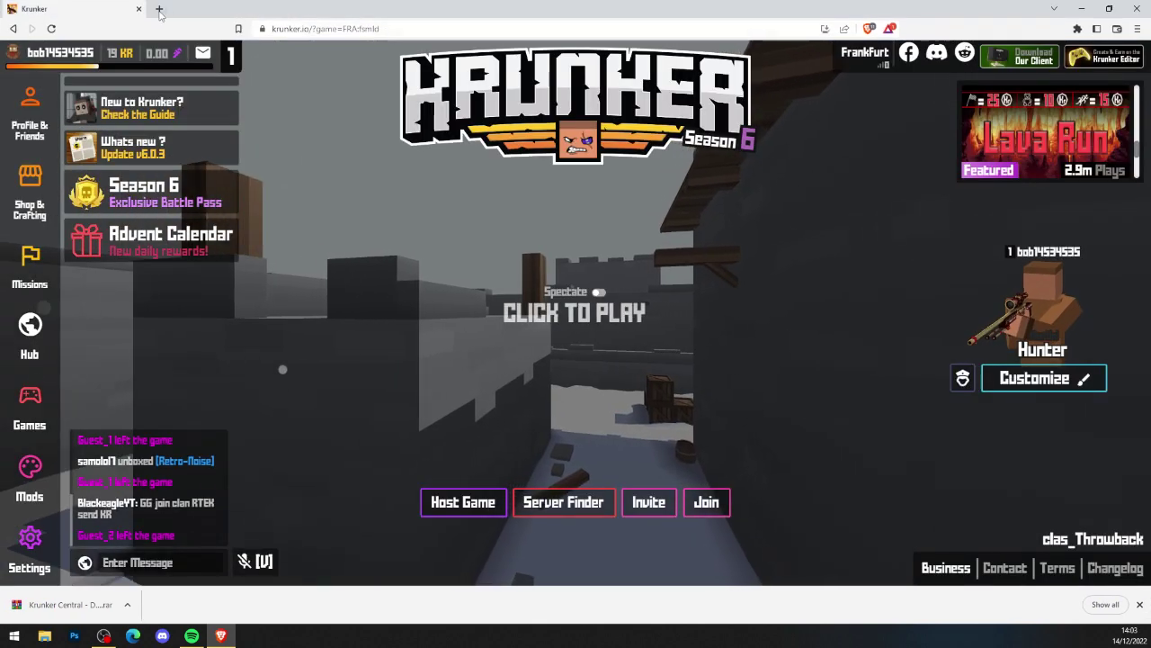
pyautogui.hotkey('ctrl', 't')
pyautogui.click(1077, 29)
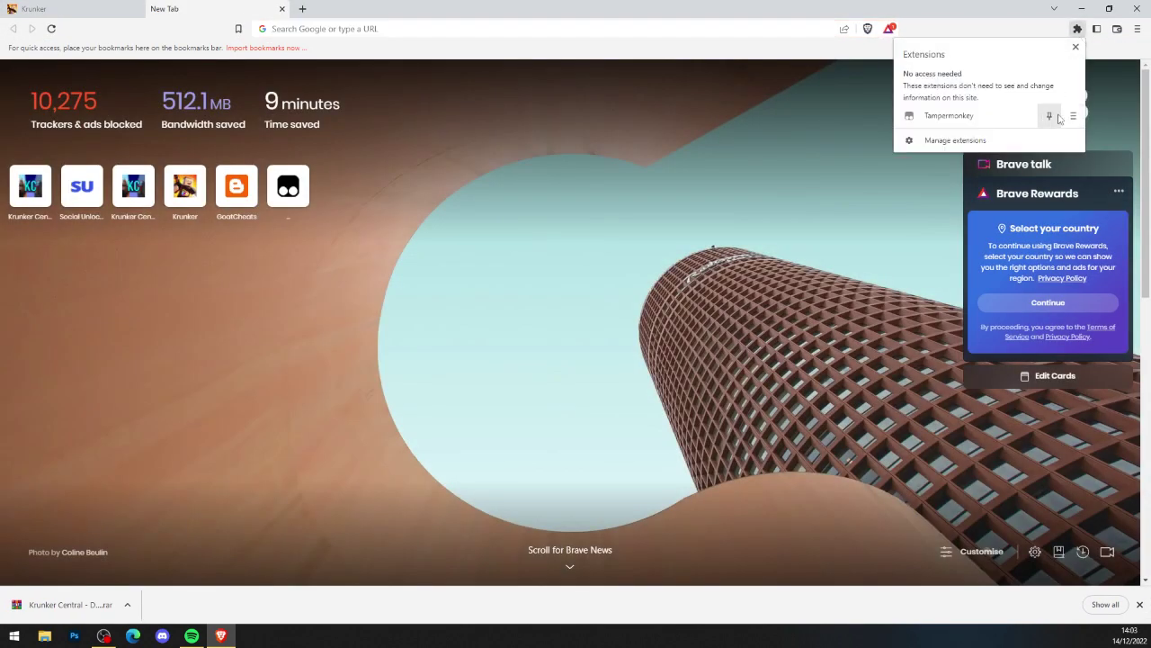
pyautogui.click(1059, 29)
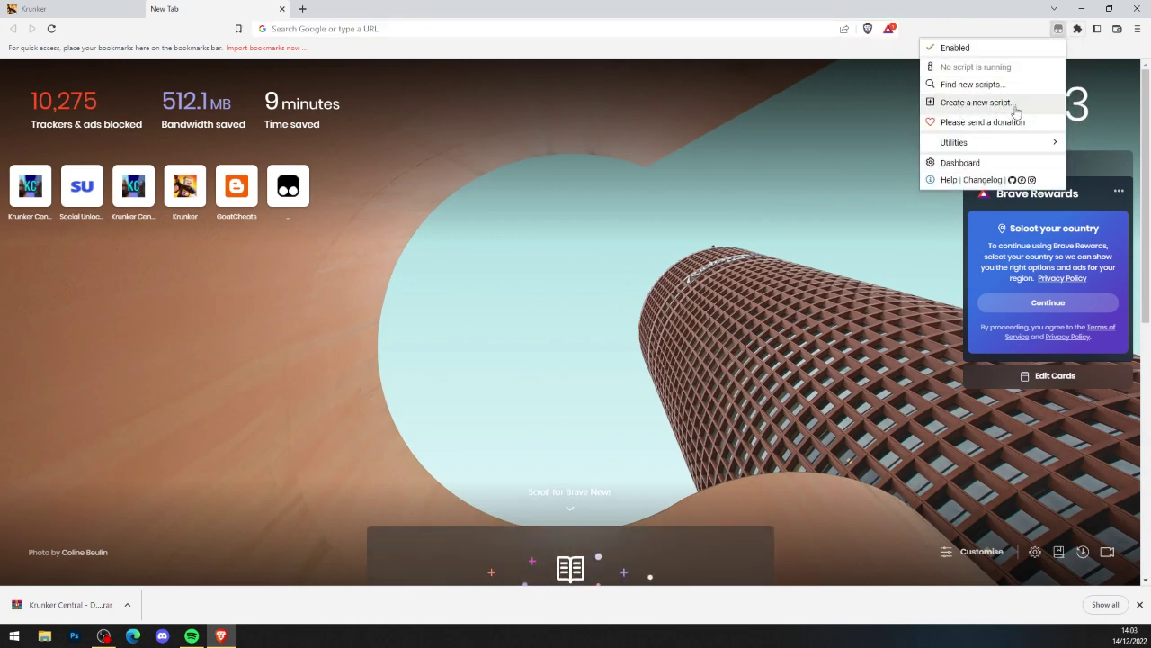
pyautogui.click(976, 102)
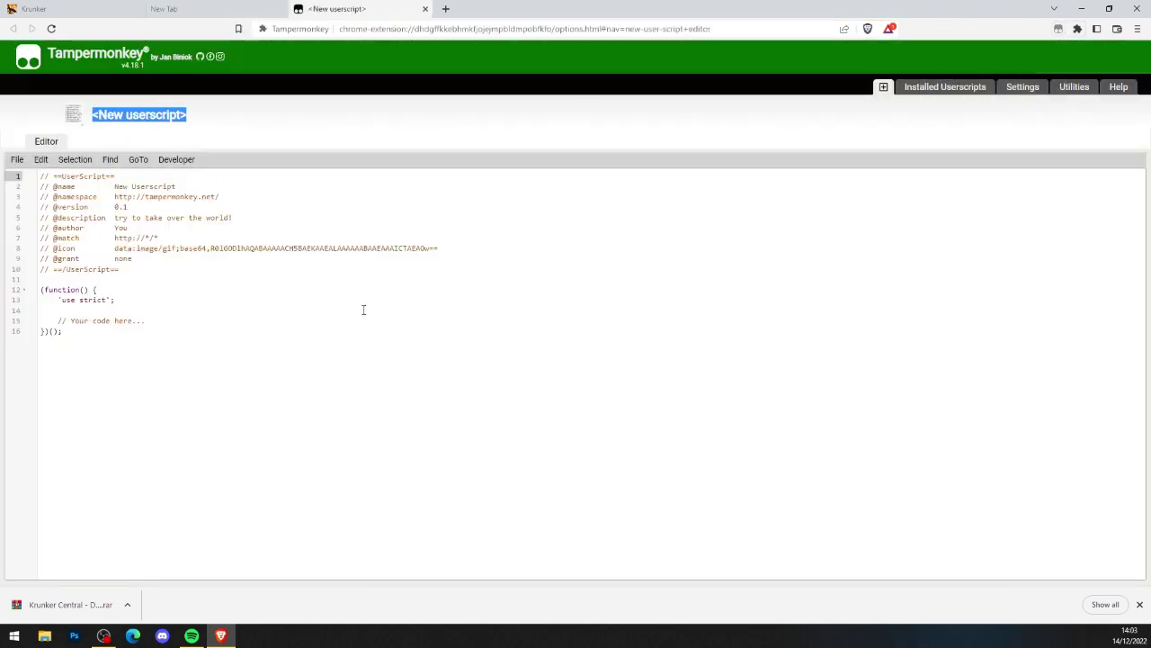
# Replace the template with the copied Krunker Central code and save the userscript.
pyautogui.moveTo(416, 452); pyautogui.dragTo(22, 171)
pyautogui.press('BackSpace')
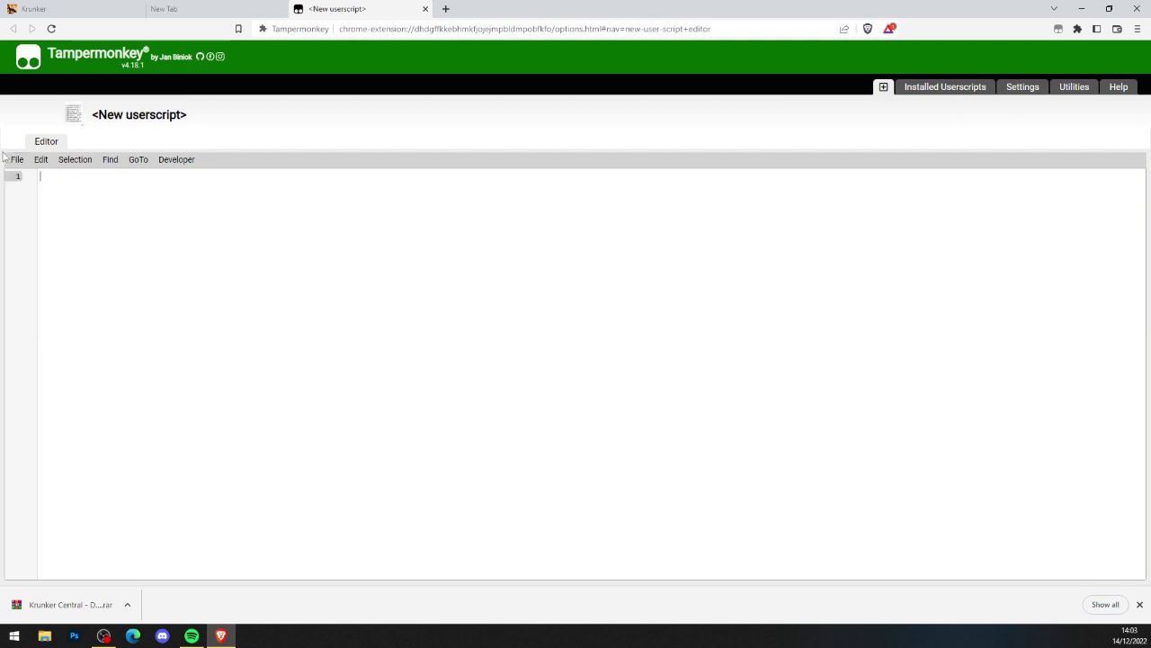
pyautogui.rightClick(100, 208)
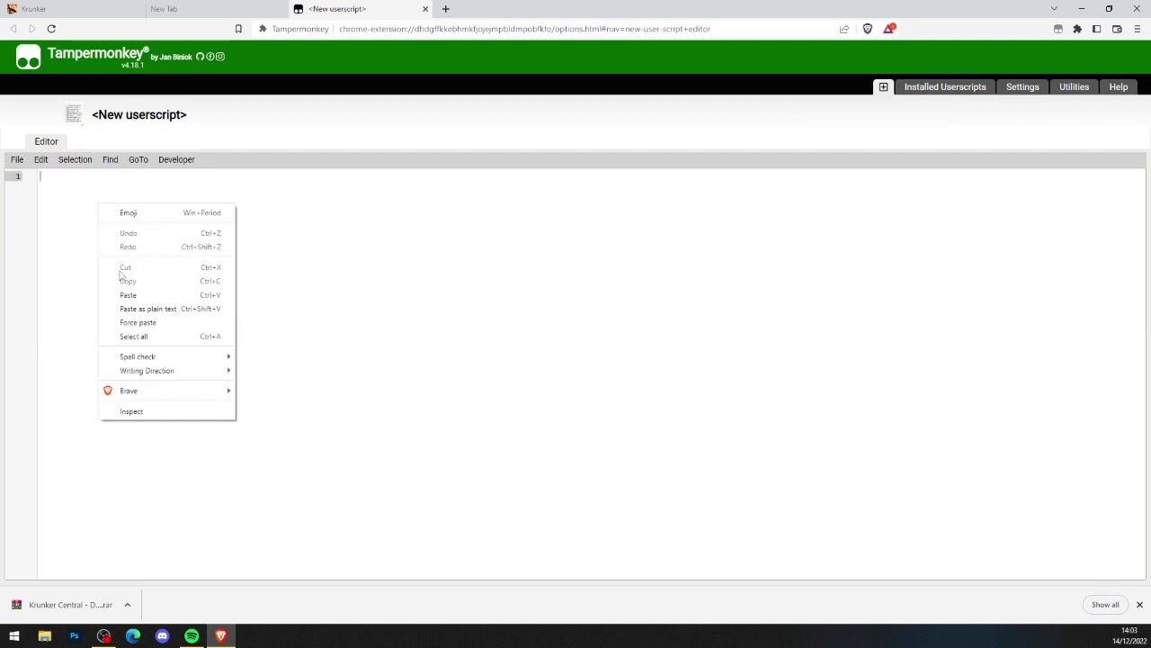
pyautogui.click(126, 294)
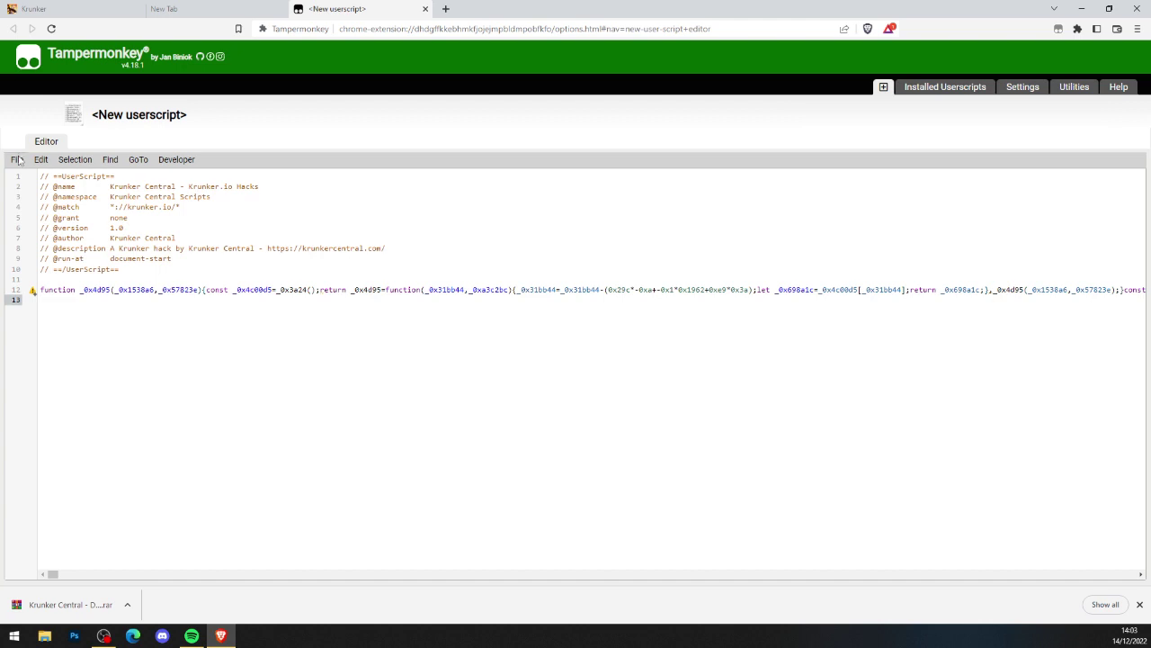
pyautogui.click(18, 160)
pyautogui.click(23, 175)
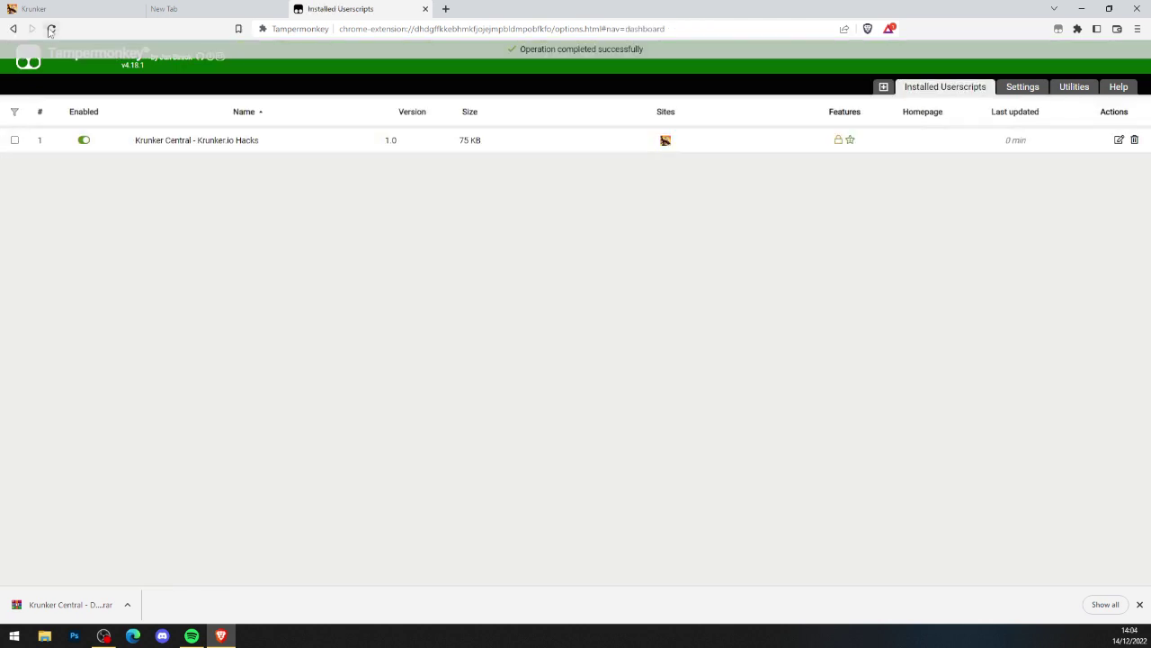
# Close the userscripts page and new tab, then reload Krunker so the script loads.
pyautogui.click(426, 9)
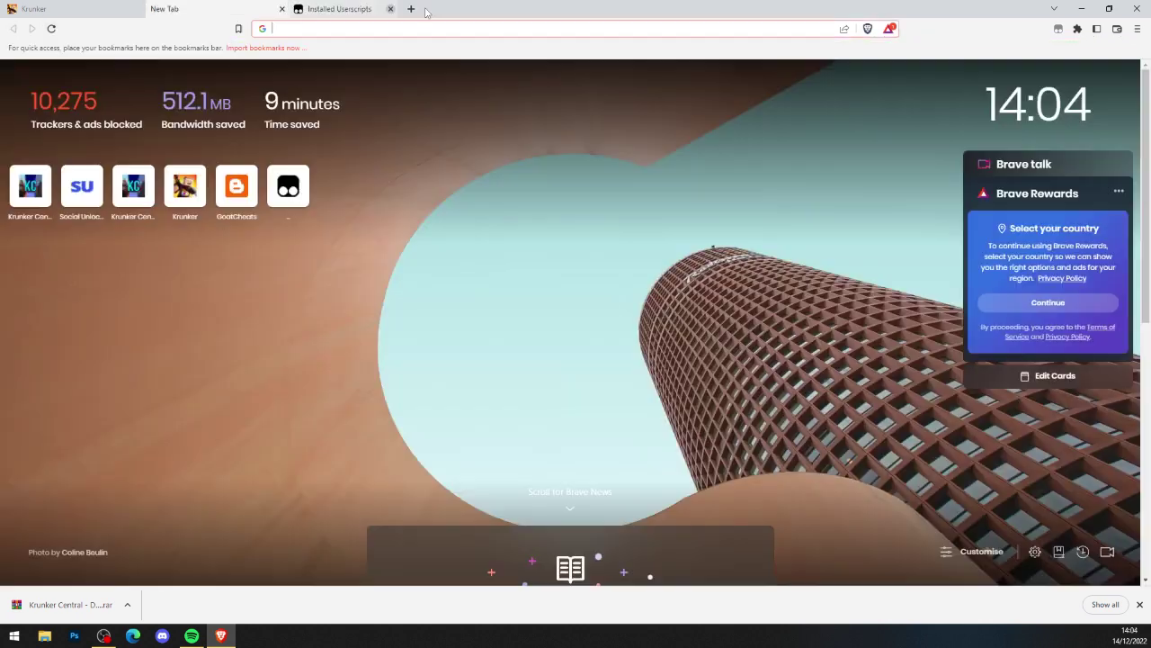
pyautogui.click(282, 9)
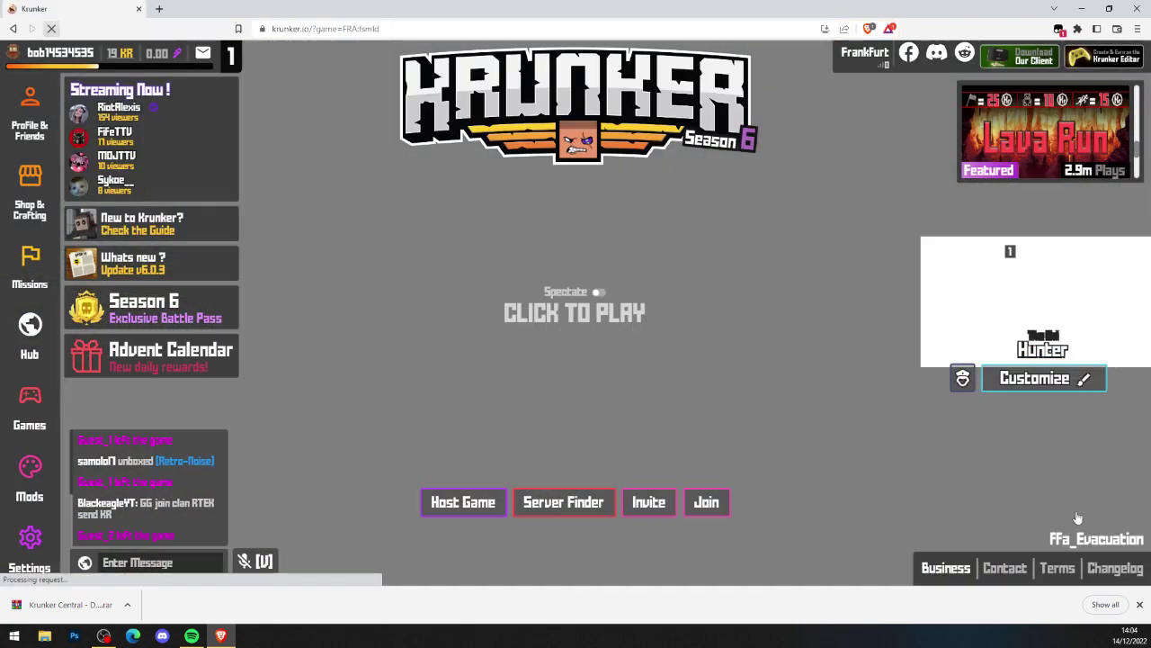
pyautogui.click(51, 29)
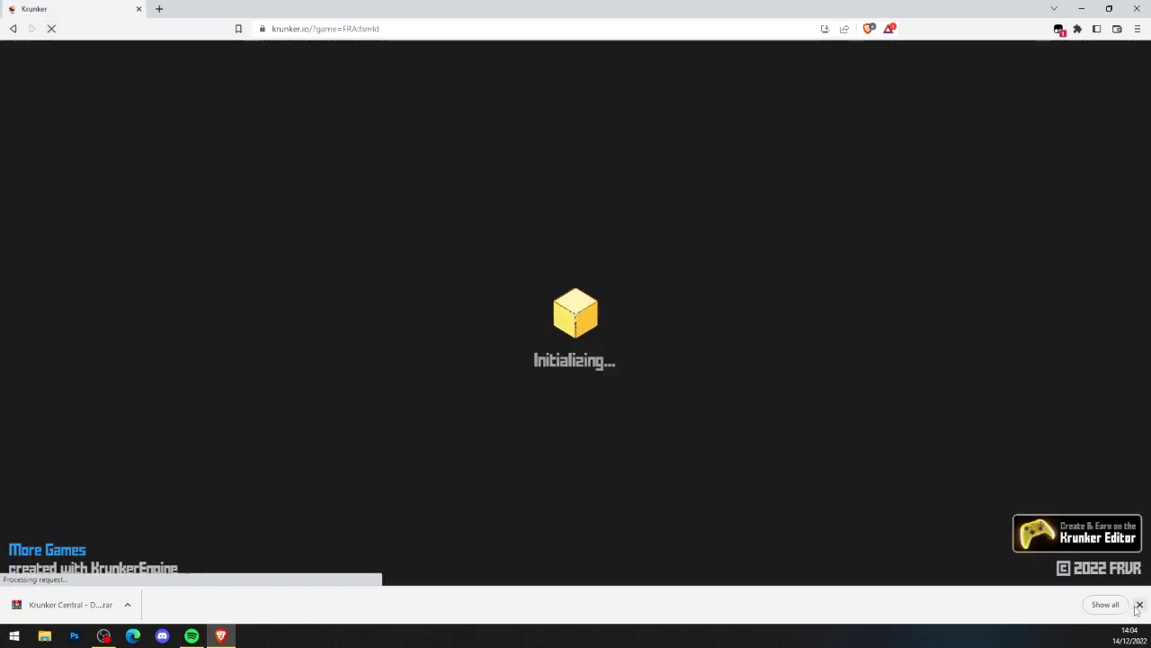
# Dismiss the downloads bar and Stylized Bundle offer, then open Krunker Central's promo page.
pyautogui.click(1138, 605)
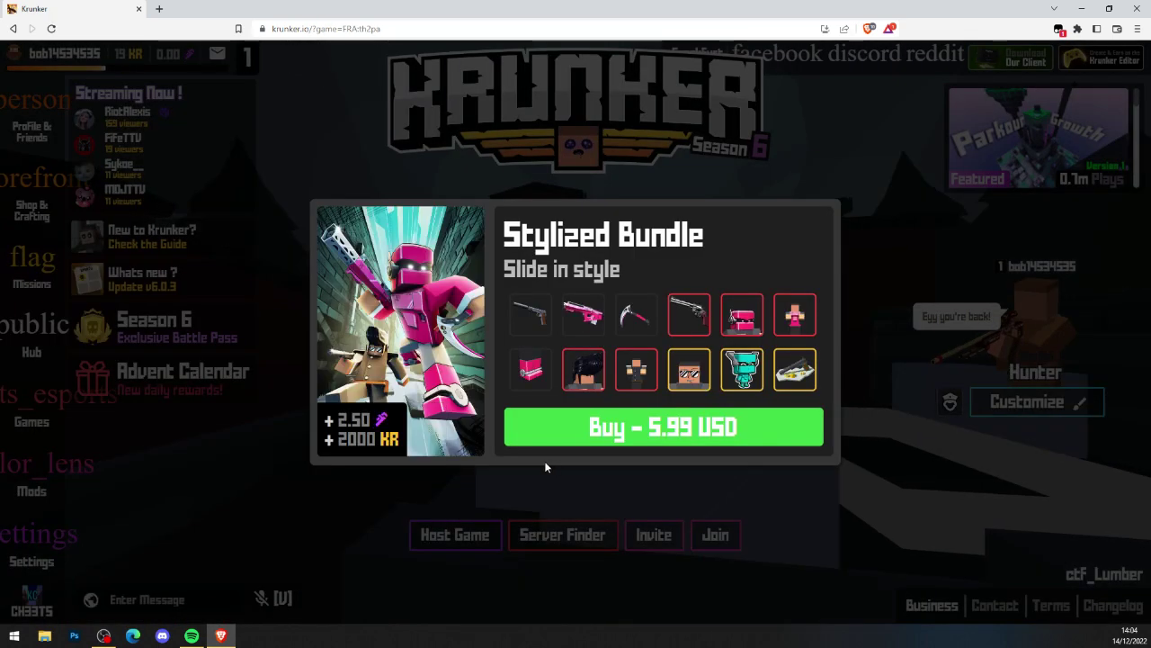
pyautogui.click(429, 468)
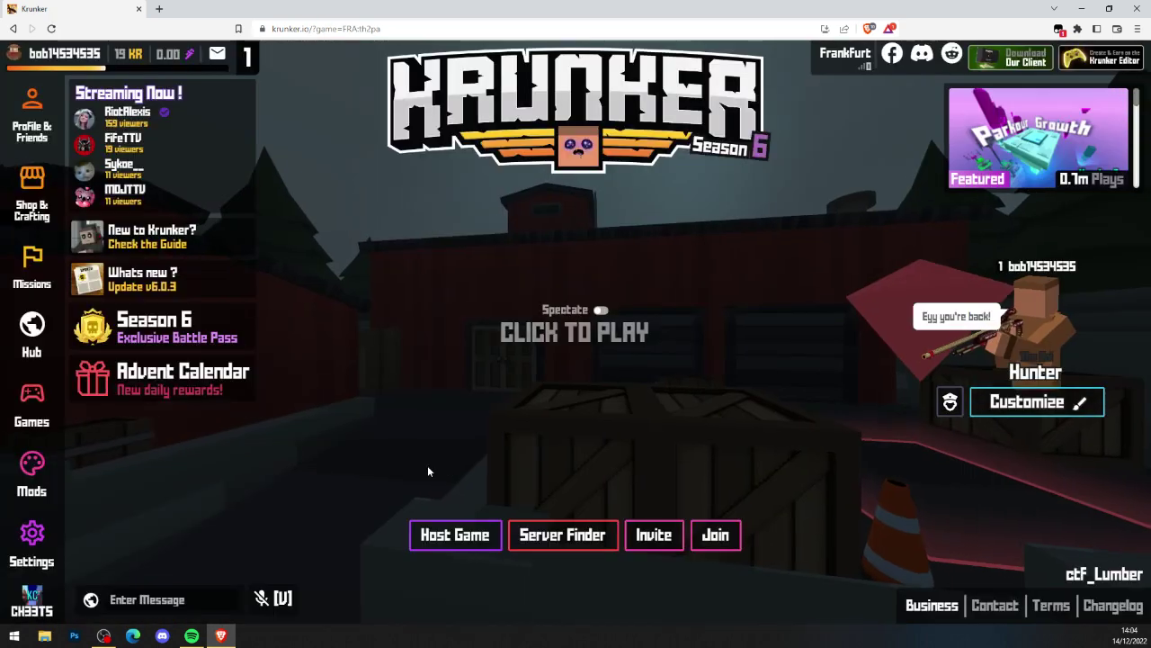
pyautogui.click(47, 595)
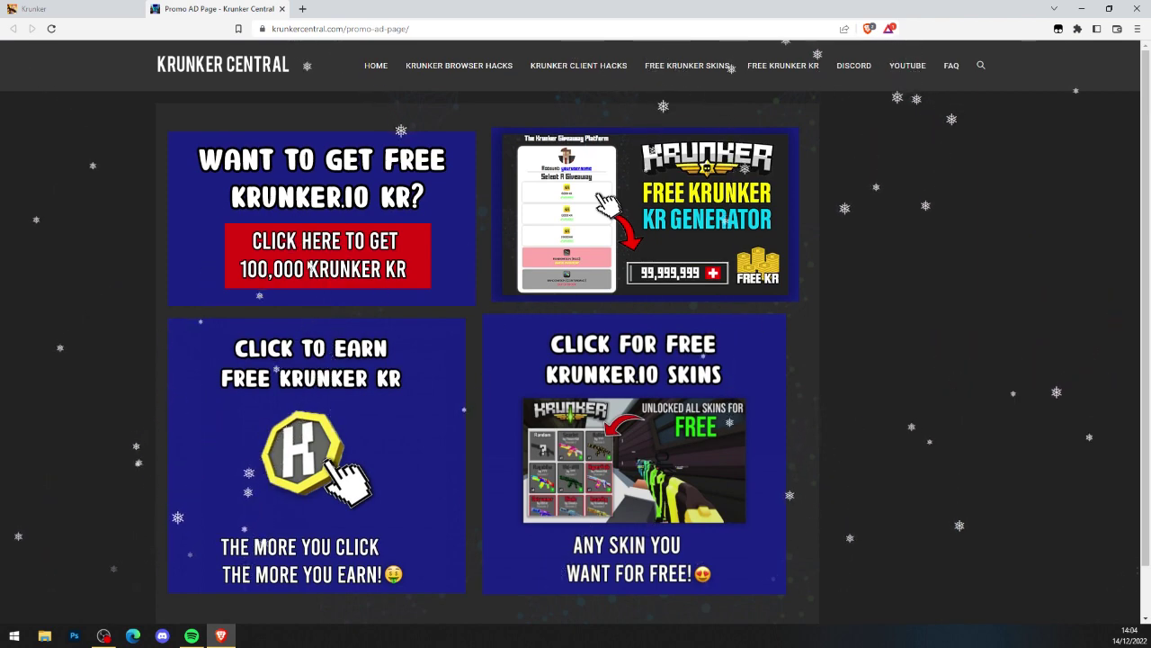
# Return to the game and go through the cheat menu's Wallhack ESP options and Visual settings.
pyautogui.scroll(-1, 490, 362)
pyautogui.scroll(1, 621, 369)
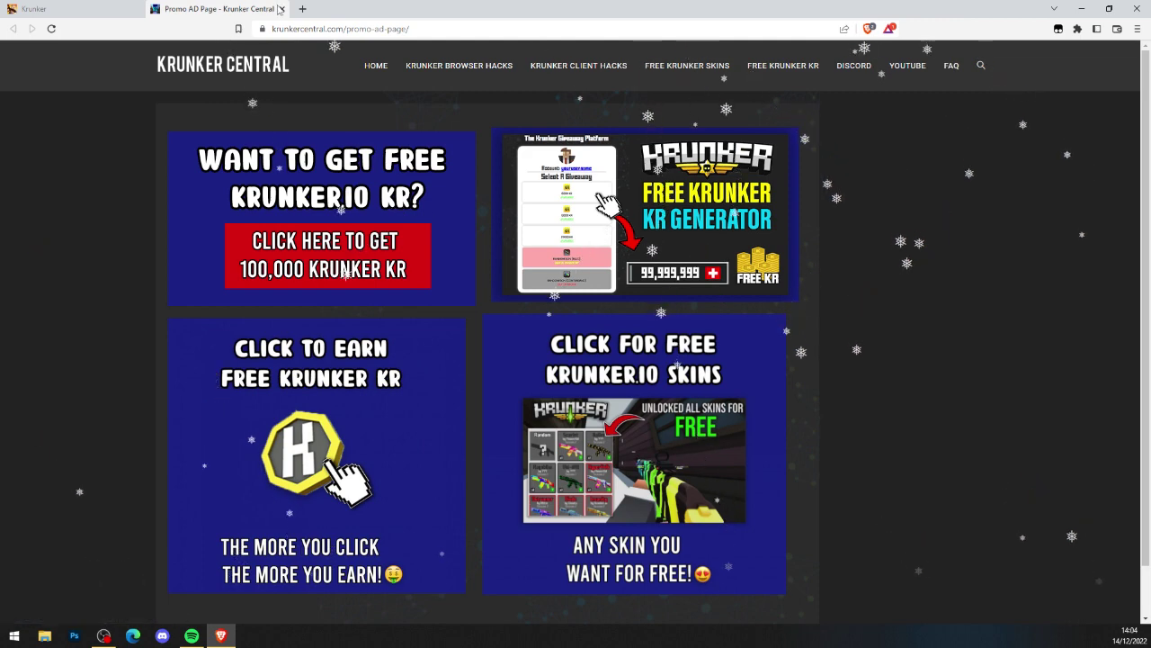
pyautogui.click(280, 9)
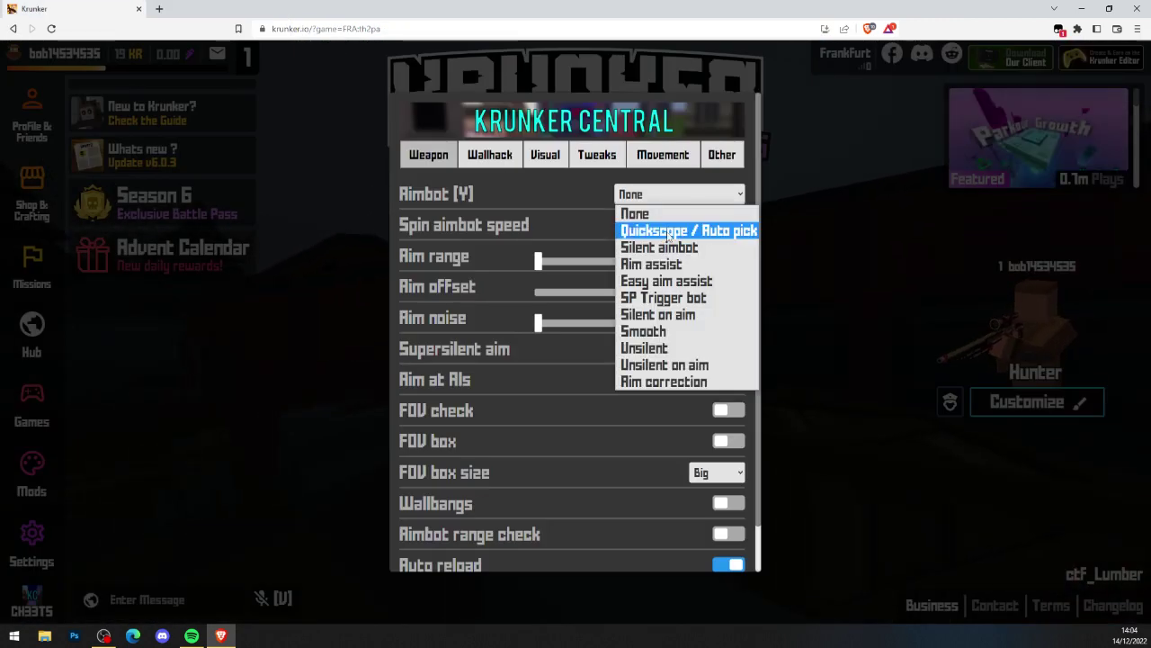
pyautogui.click(490, 156)
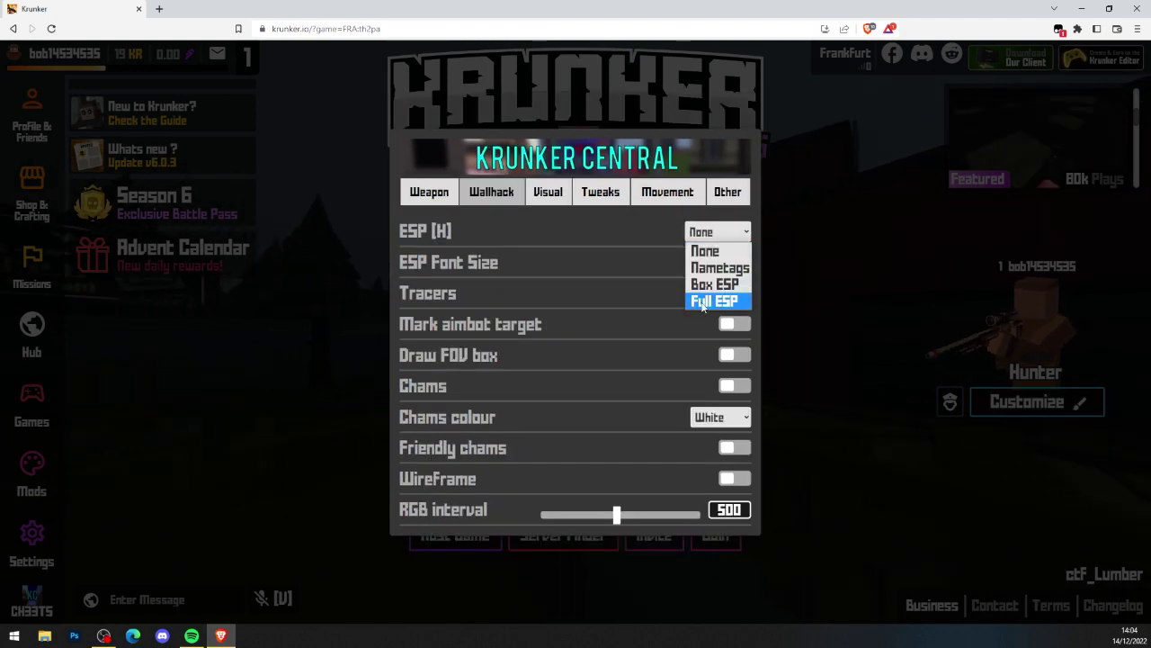
pyautogui.click(532, 194)
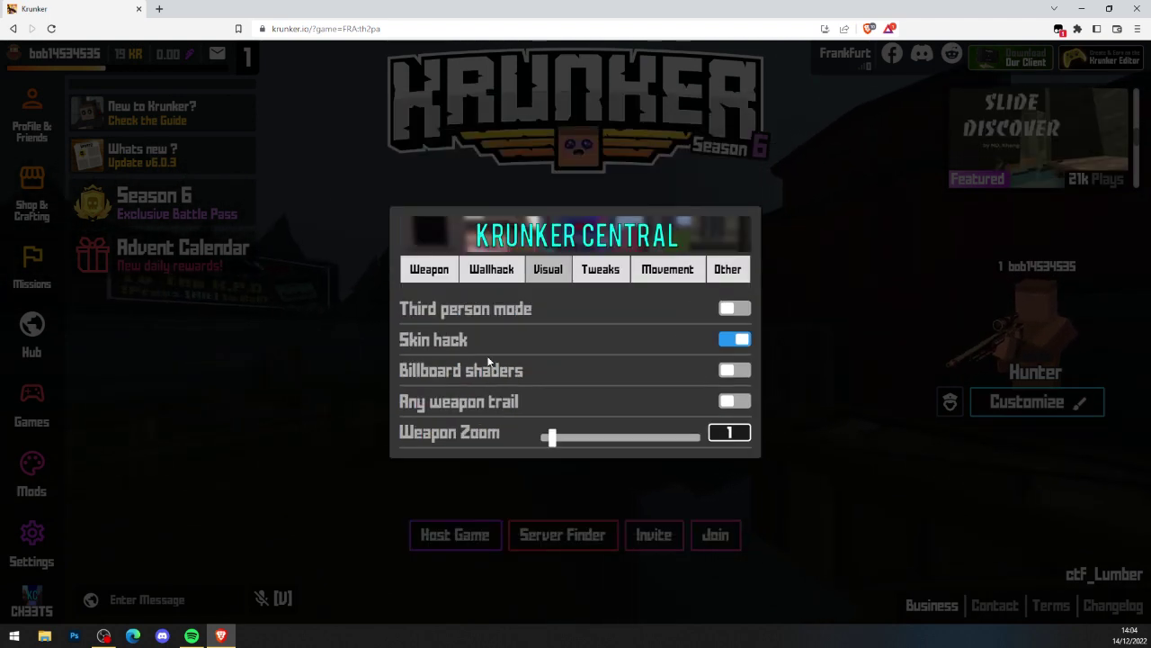
# Enter the Lumber Capture the Flag match and swap from melee back to the sniper rifle.
pyautogui.click(695, 337)
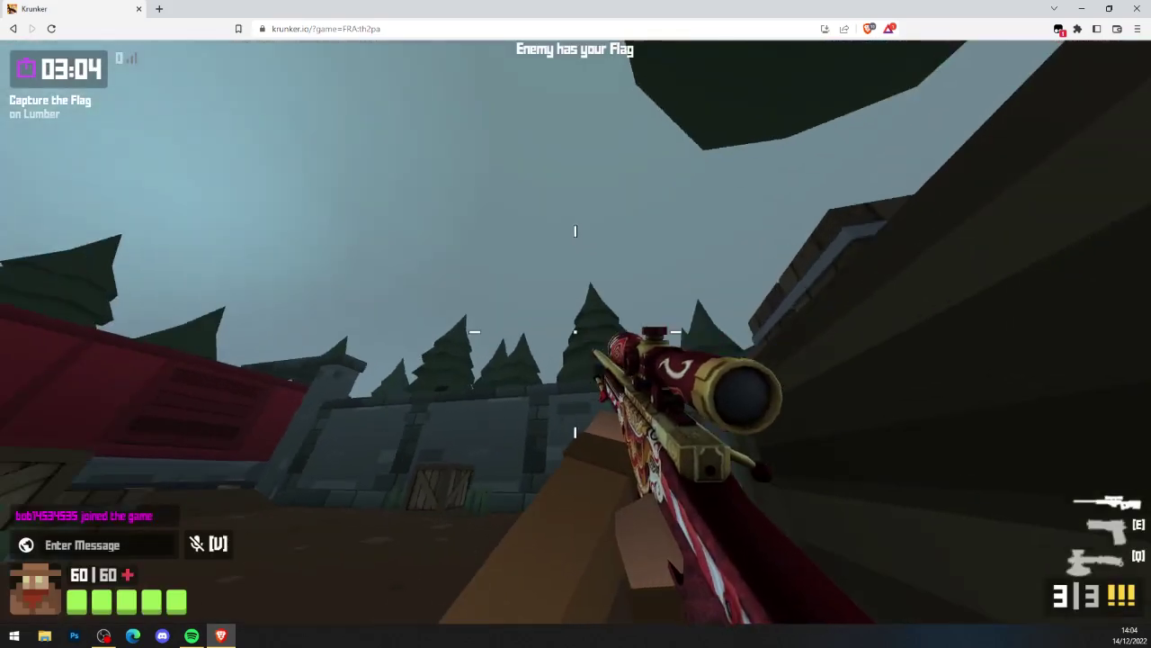
pyautogui.press('q')
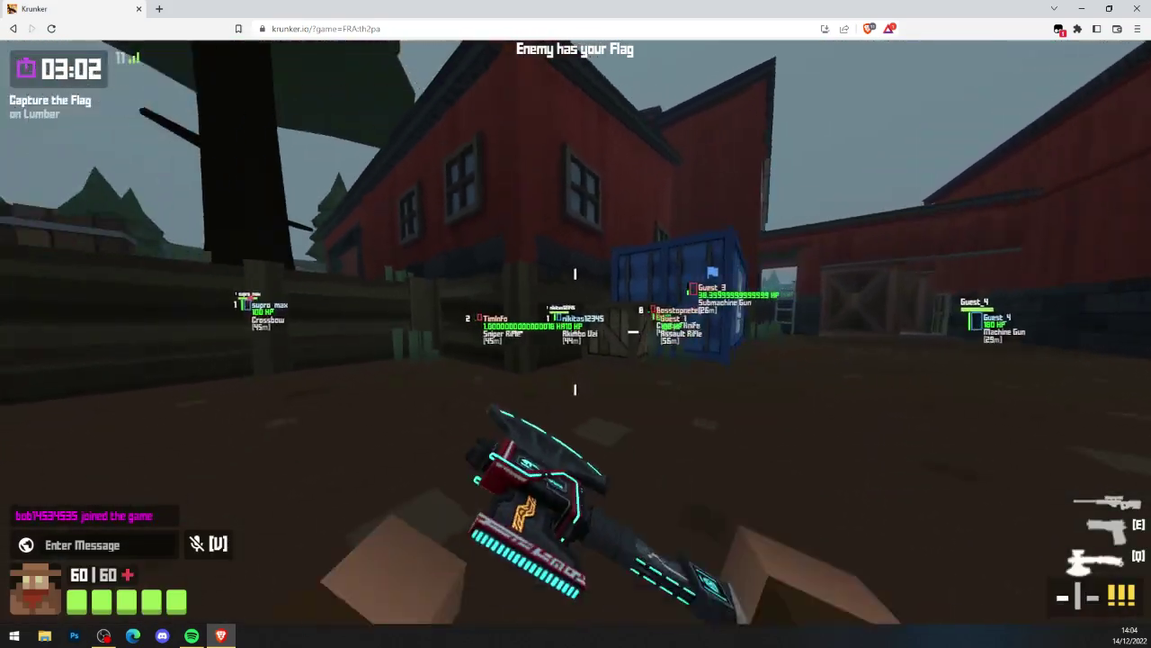
pyautogui.press('q')
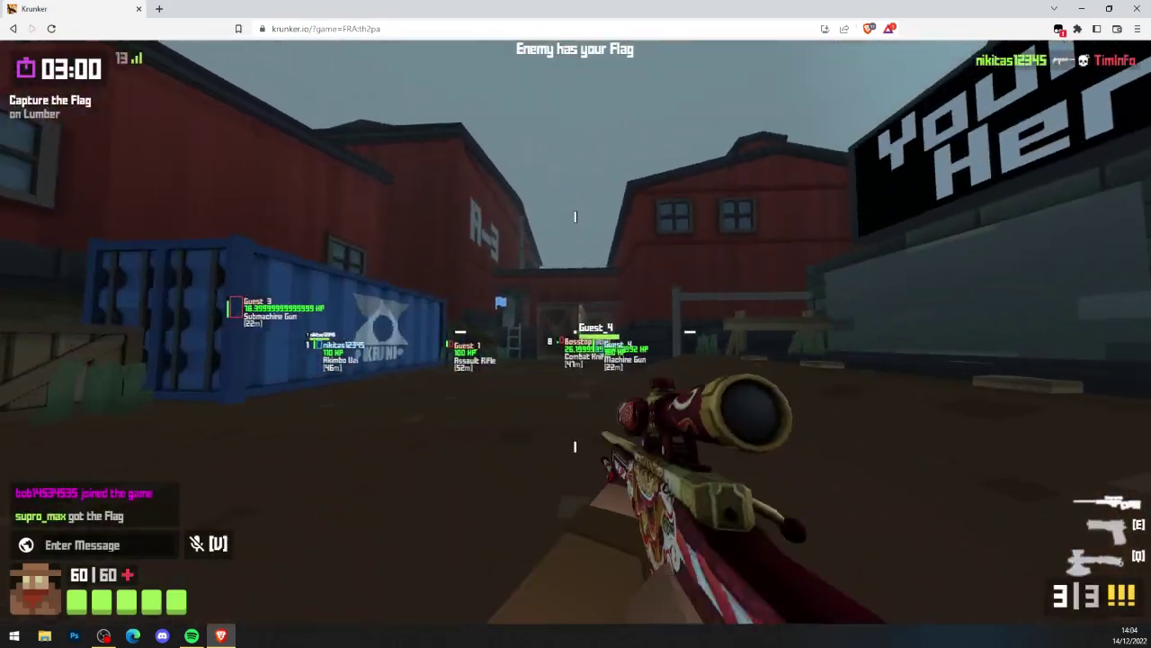
# Scope in and snipe ESP-marked enemies, then advance between the red buildings.
pyautogui.click(576, 331)
pyautogui.rightClick(576, 331)
pyautogui.click(576, 331)
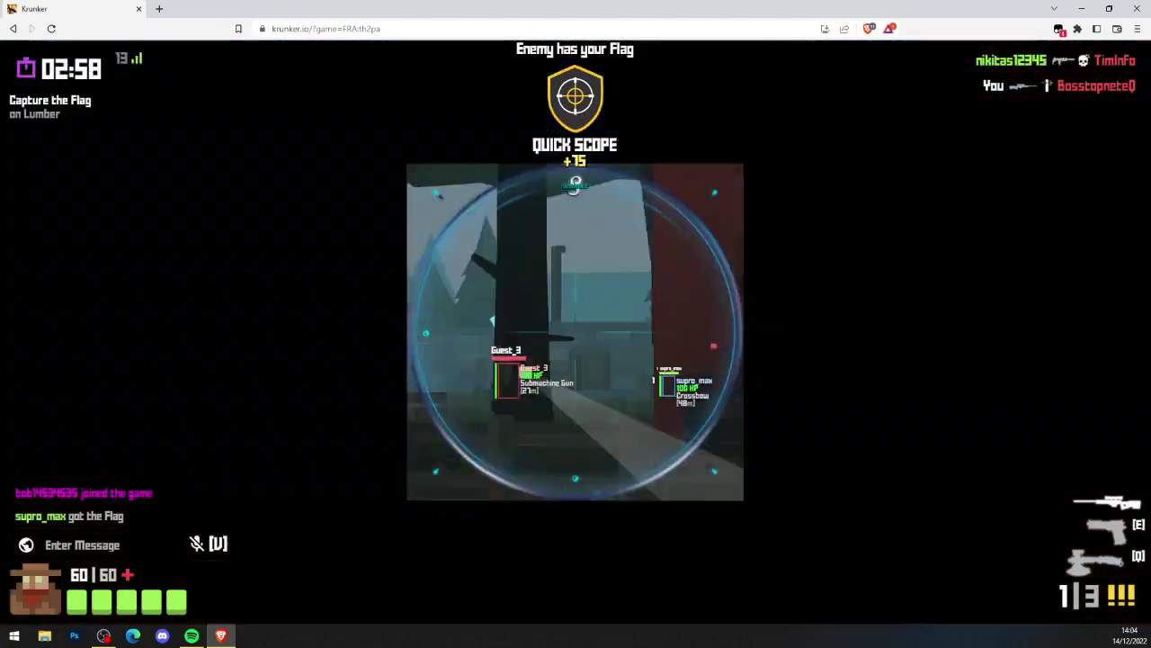
pyautogui.click(576, 331)
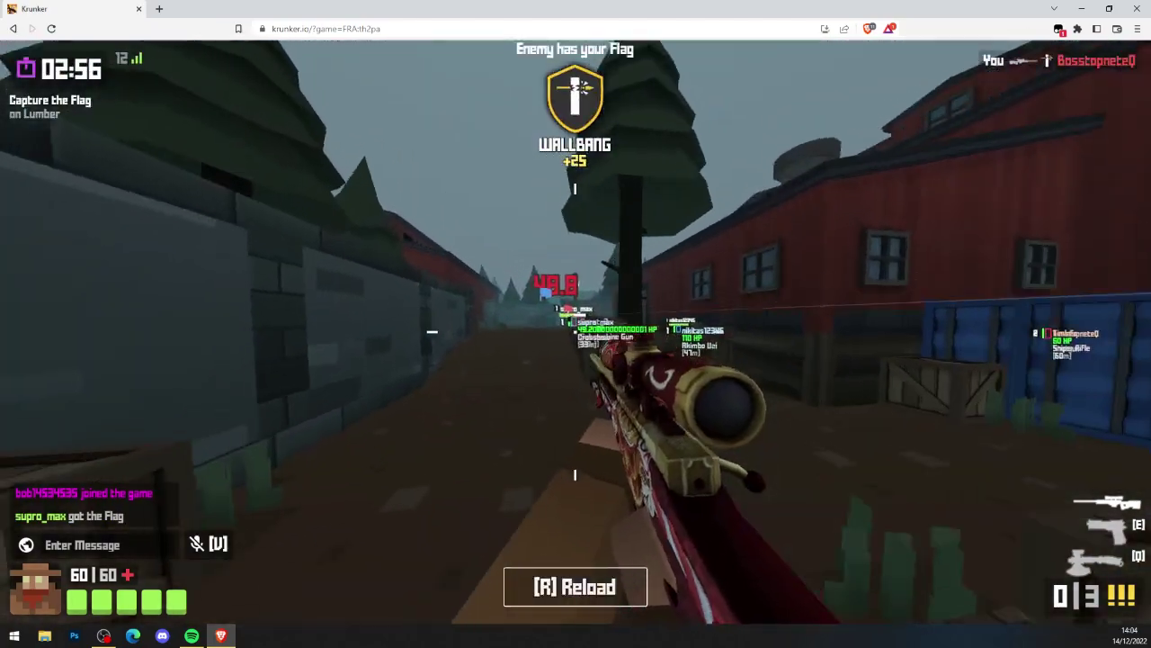
pyautogui.press('w')
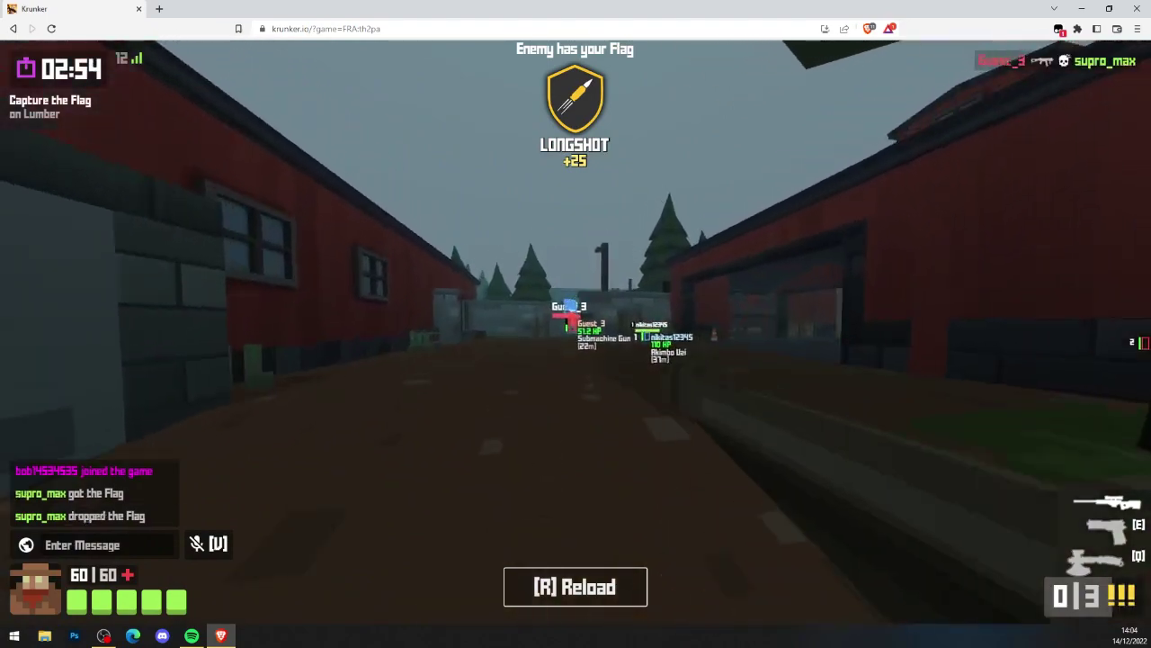